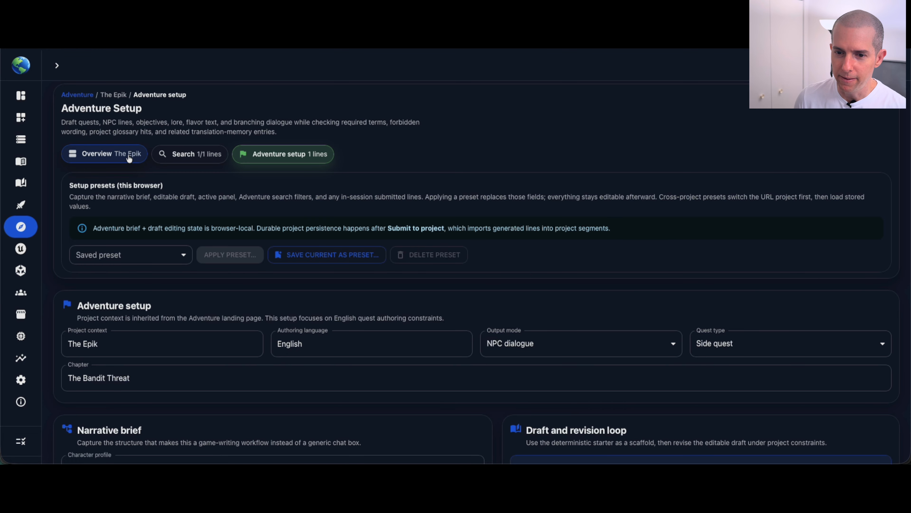
Review the adventure overview and the quest type and output mode filters for searching adventure lines
left_click(129, 159)
scroll(215, 232, "down", 2)
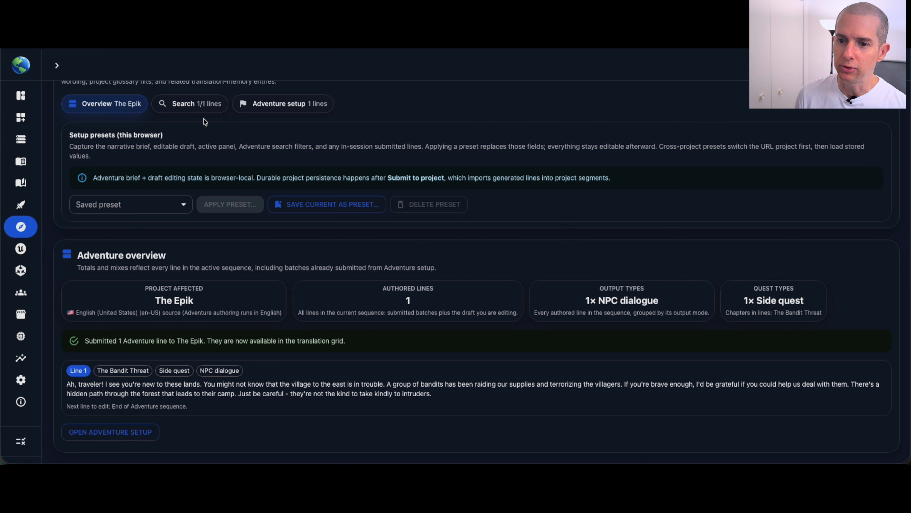
left_click(189, 105)
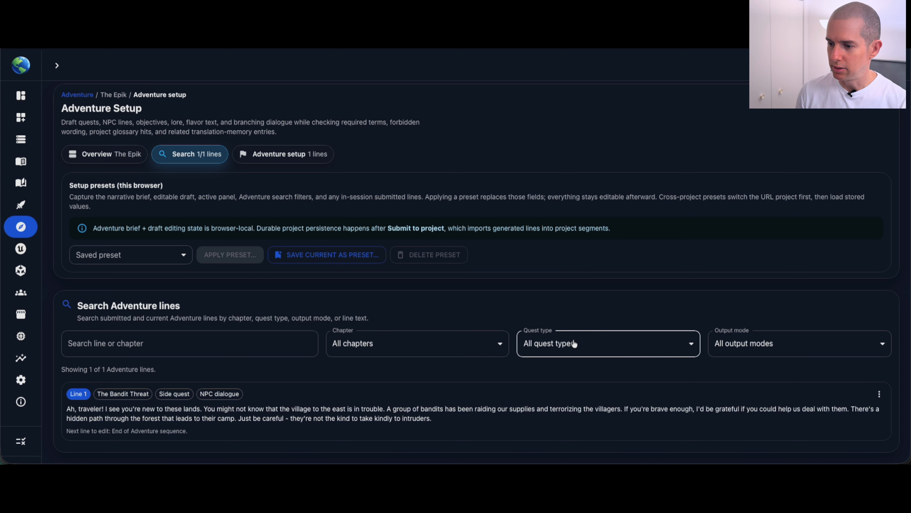
left_click(587, 346)
left_click(768, 344)
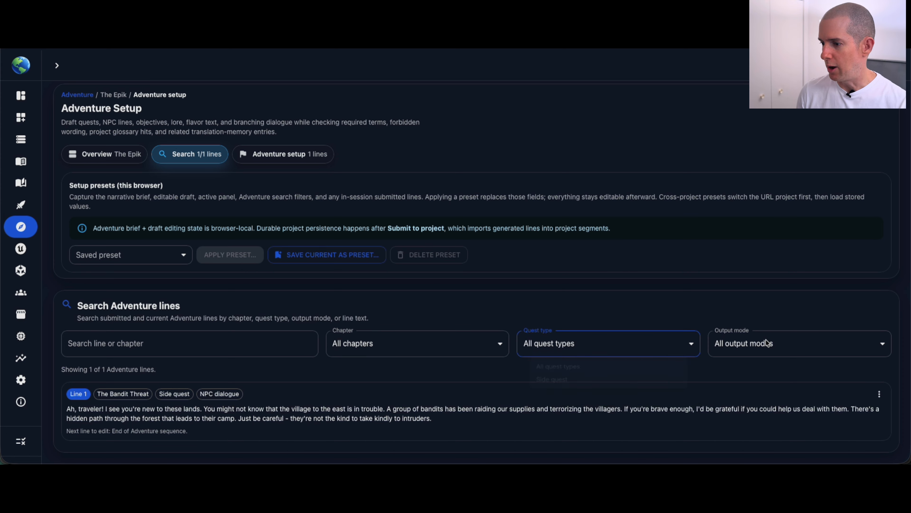
left_click(768, 345)
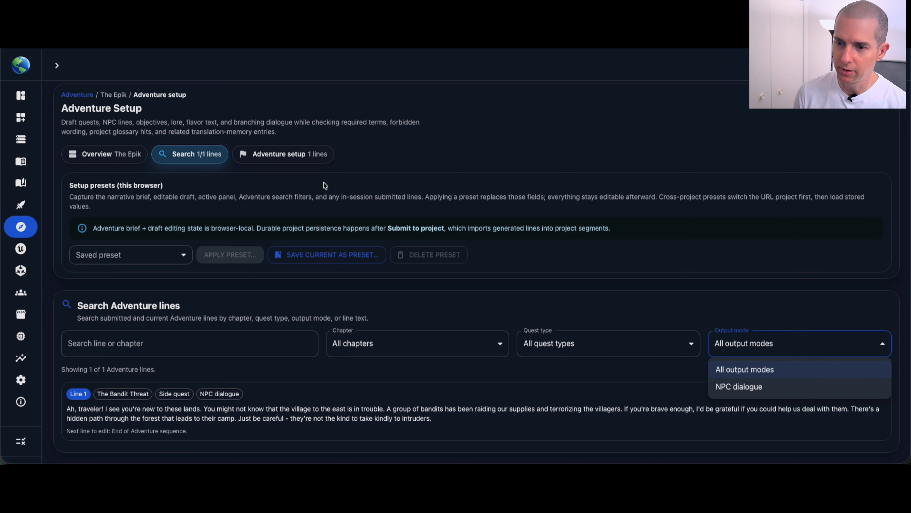
Open the adventure setup and clear the chapter name
left_click(248, 155)
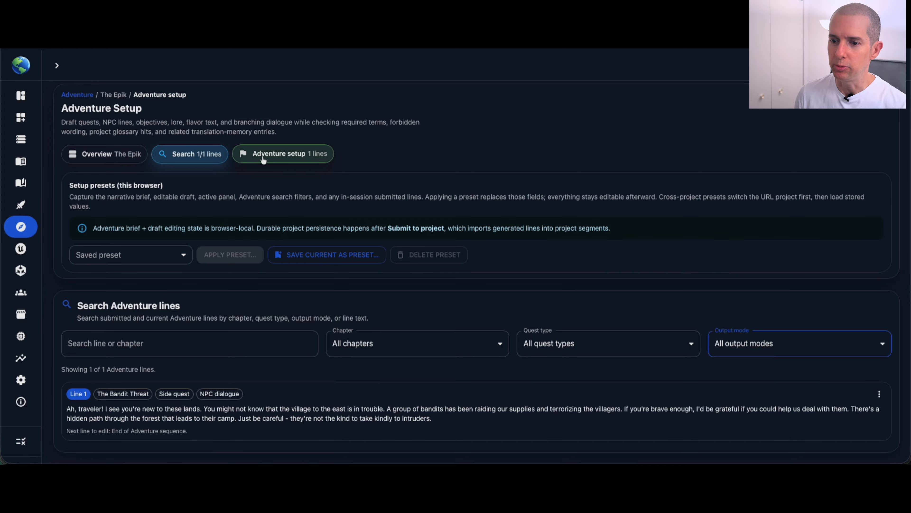
left_click(263, 160)
scroll(299, 253, "down", 5)
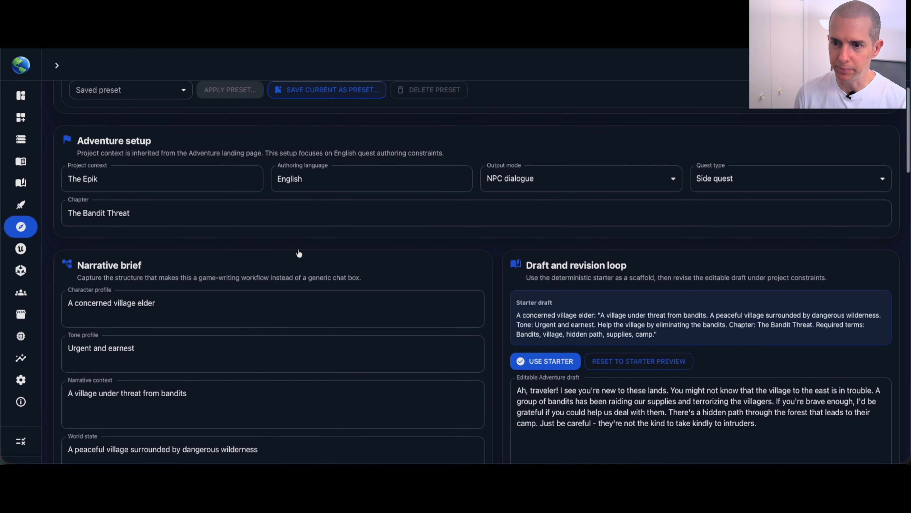
scroll(299, 253, "up", 3)
scroll(299, 253, "down", 2)
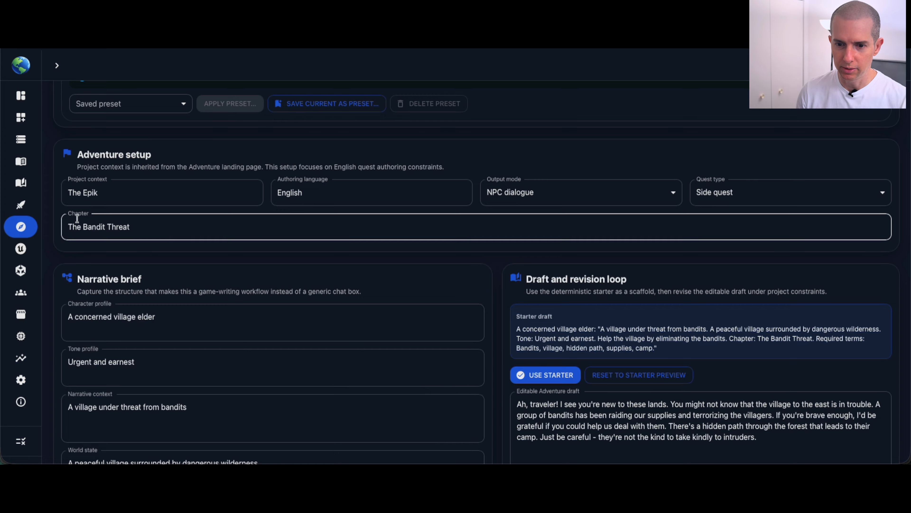
double_click(168, 234)
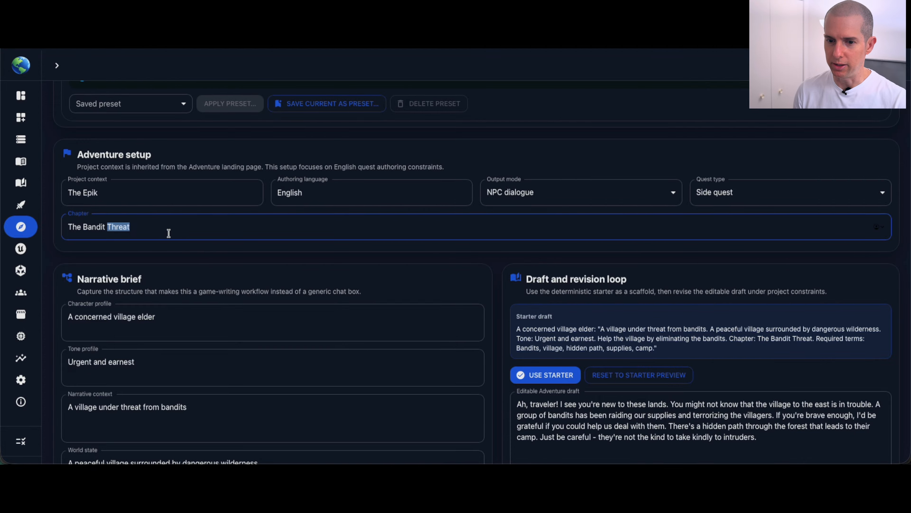
left_click(168, 233)
double_click(172, 232)
left_click(174, 231)
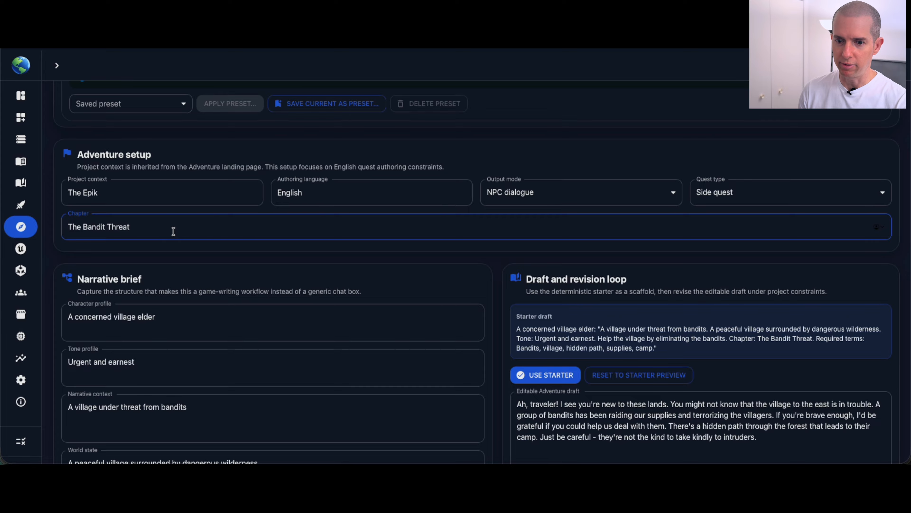
triple_click(173, 231)
key("BackSpace")
Clear the character profile, tone profile and narrative context in the narrative brief
left_click(170, 332)
triple_click(154, 318)
key("BackSpace")
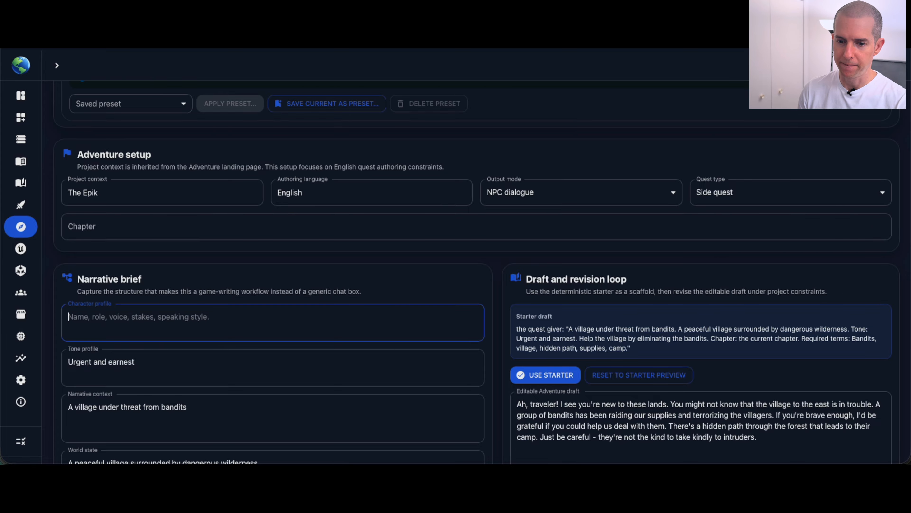
scroll(136, 305, "down", 2)
triple_click(134, 296)
key("BackSpace")
left_click(141, 343)
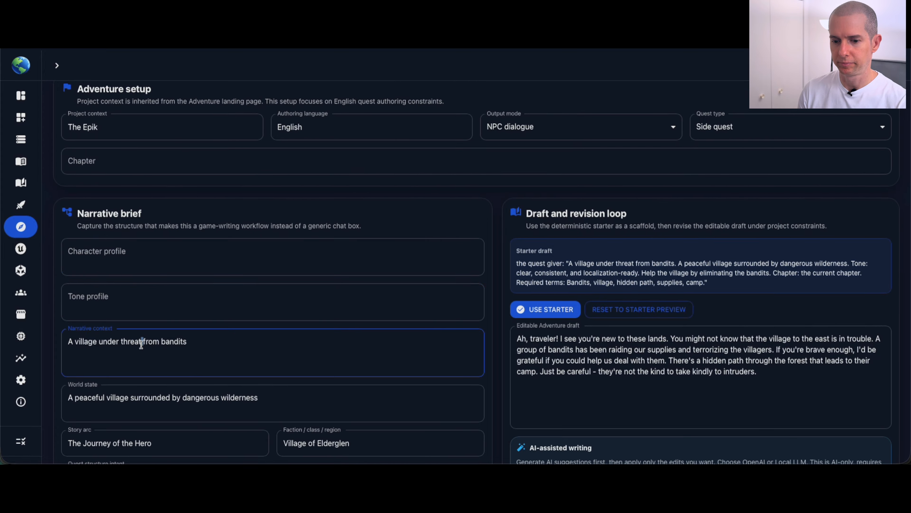
triple_click(141, 343)
key("BackSpace")
Clear the world state, story arc and faction / class / region entries in the narrative brief
scroll(141, 343, "down", 4)
triple_click(163, 254)
key("BackSpace")
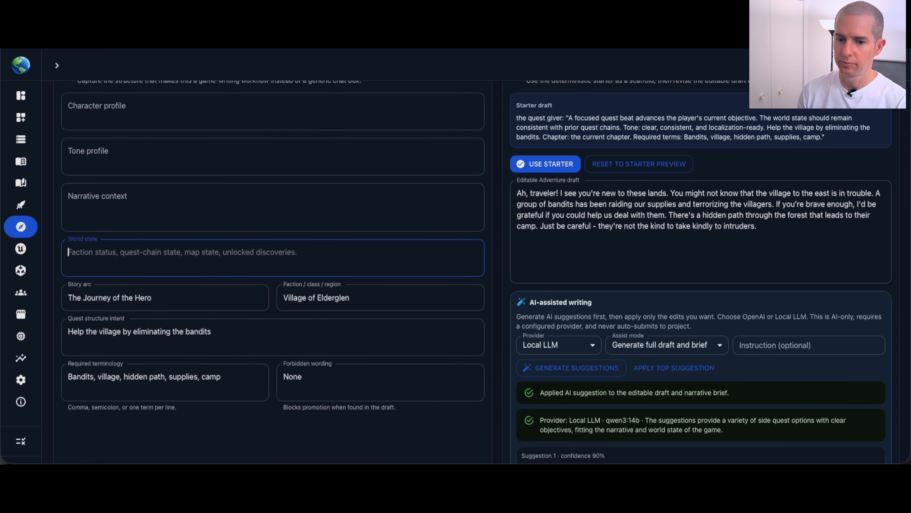
triple_click(132, 300)
key("BackSpace")
triple_click(303, 306)
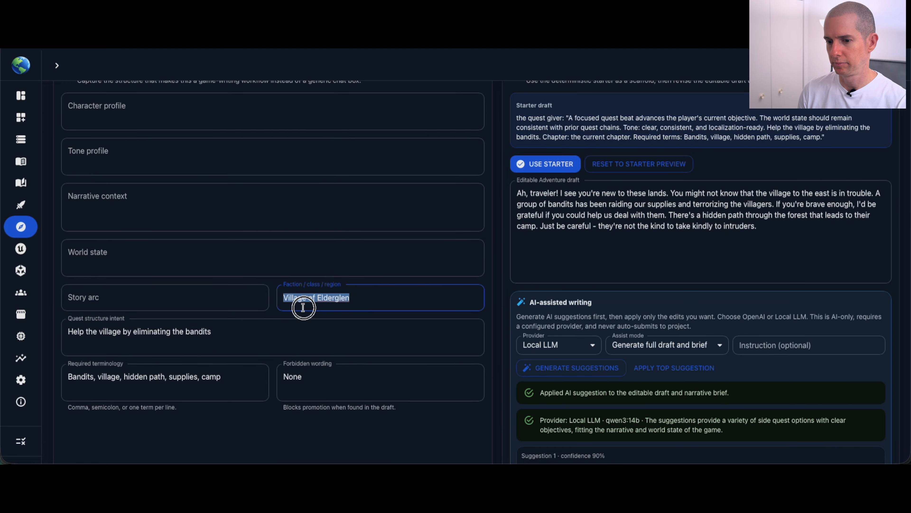
key("BackSpace")
Clear the quest structure intent, required terminology and forbidden wording in the narrative brief
triple_click(195, 337)
key("BackSpace")
triple_click(181, 387)
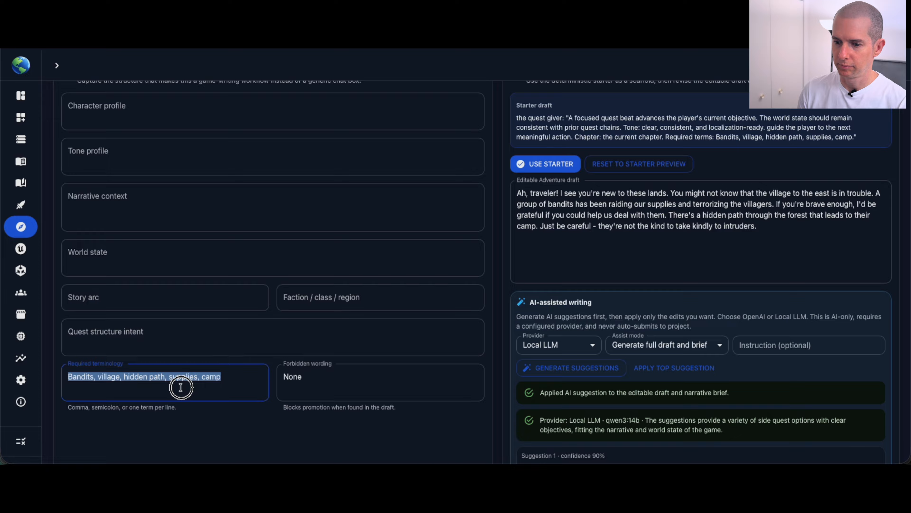
key("BackSpace")
triple_click(307, 375)
key("BackSpace")
Set the adventure's chapter to "Chapter 1"
scroll(418, 321, "up", 9)
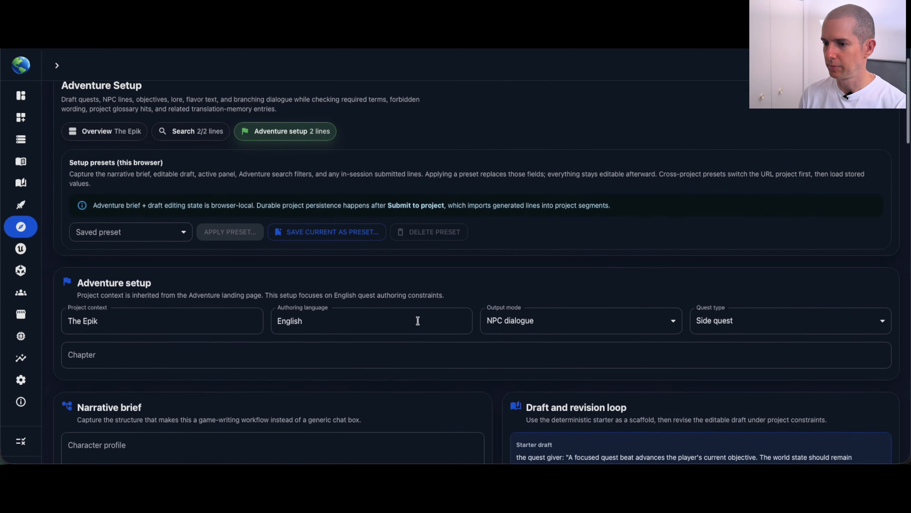
scroll(418, 319, "down", 3)
left_click(214, 289)
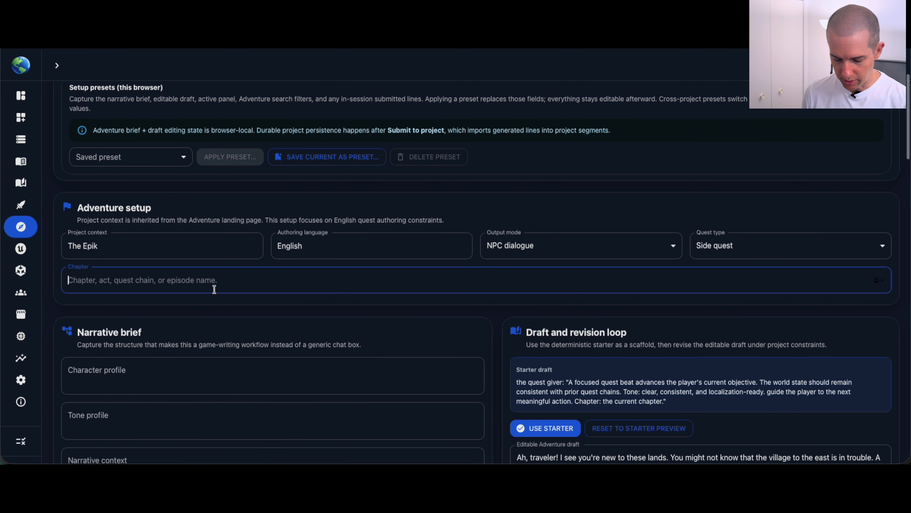
type("Chapter 1")
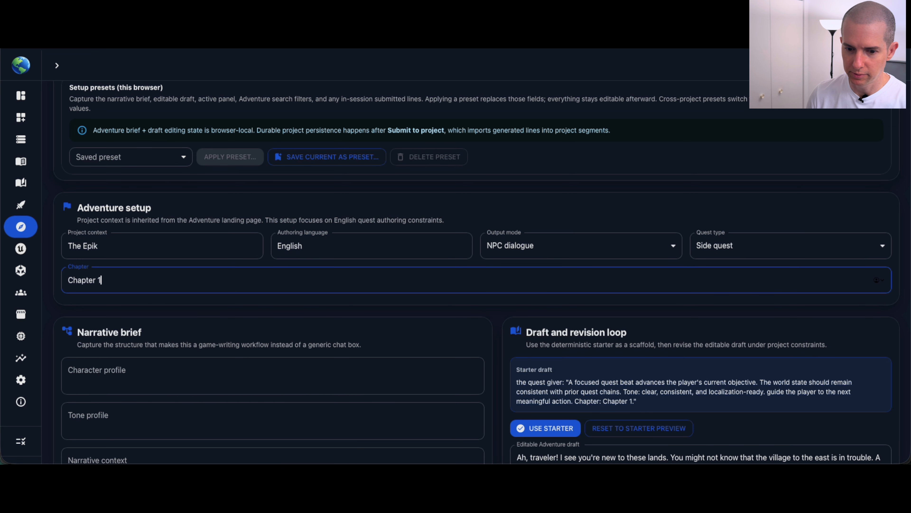
Enter the quest character's first name as the character profile in the narrative brief
scroll(247, 347, "down", 4)
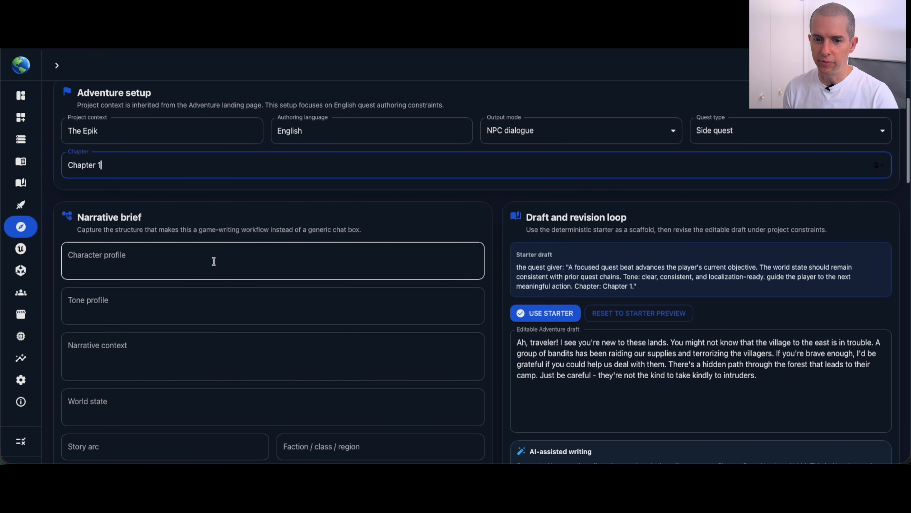
left_click(207, 255)
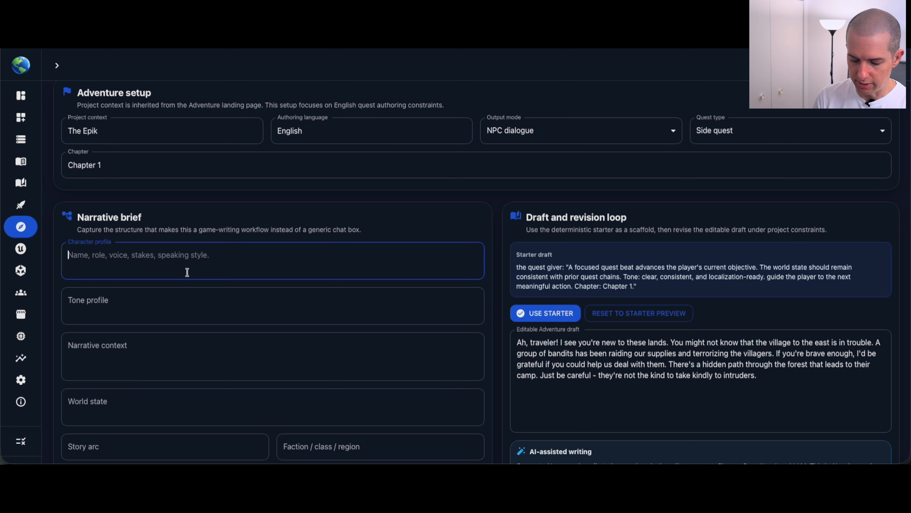
type("Ha")
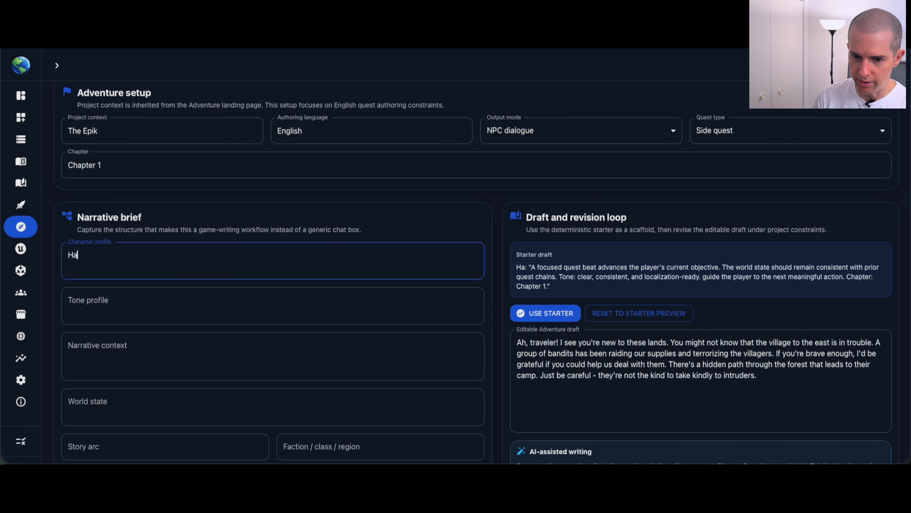
type("rold")
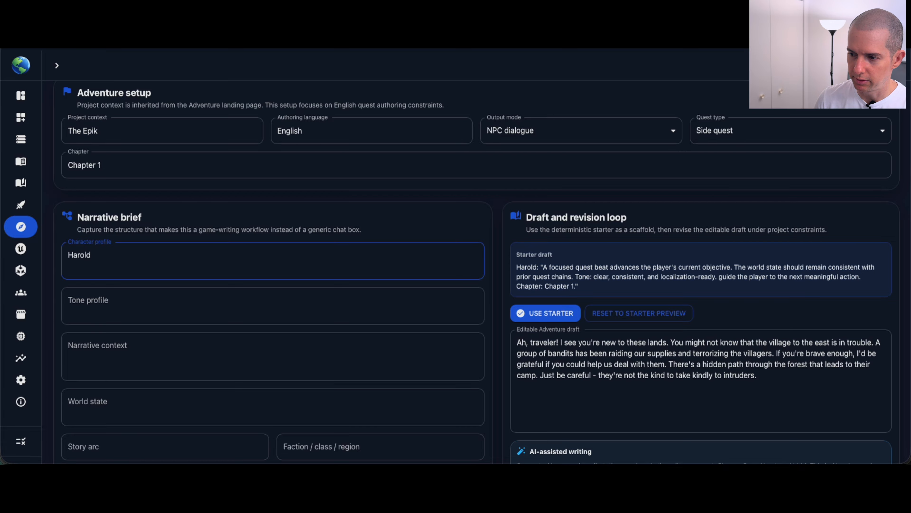
Set the tone profile to "Comic relief" and reset the editable adventure draft to the starter preview
left_click(250, 304)
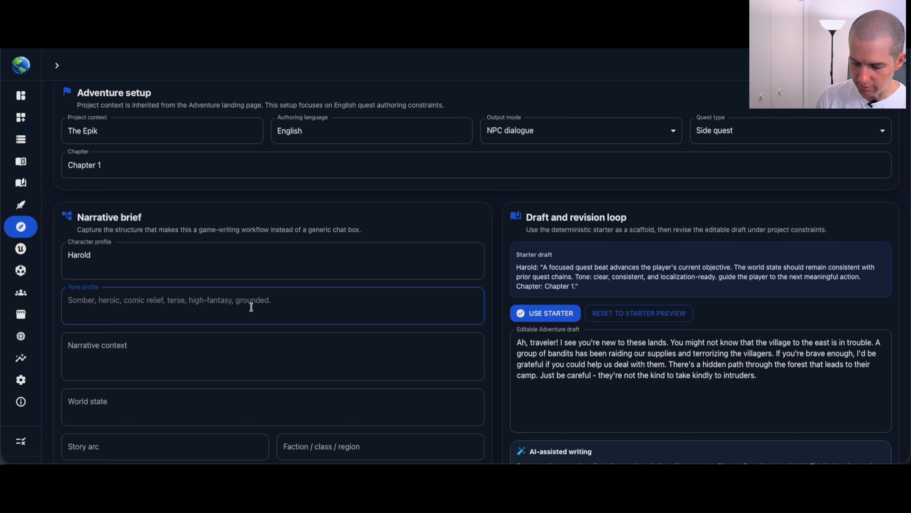
type("comi")
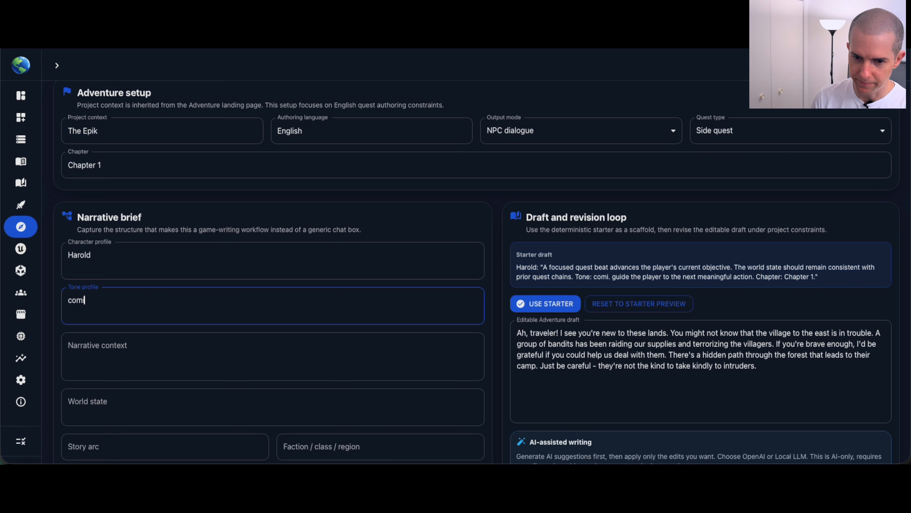
key("BackSpace")
key("BackSpace")
key("BackSpace")
key("BackSpace")
type("Comic ")
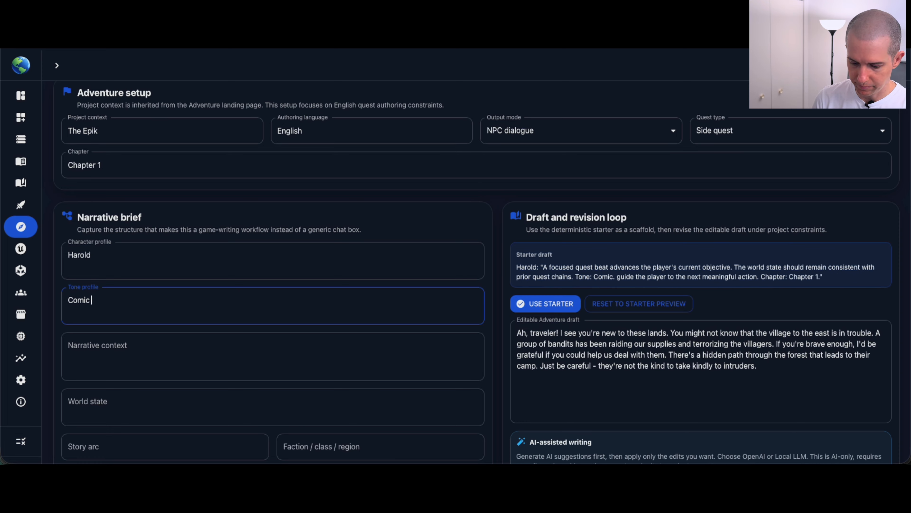
type("relief")
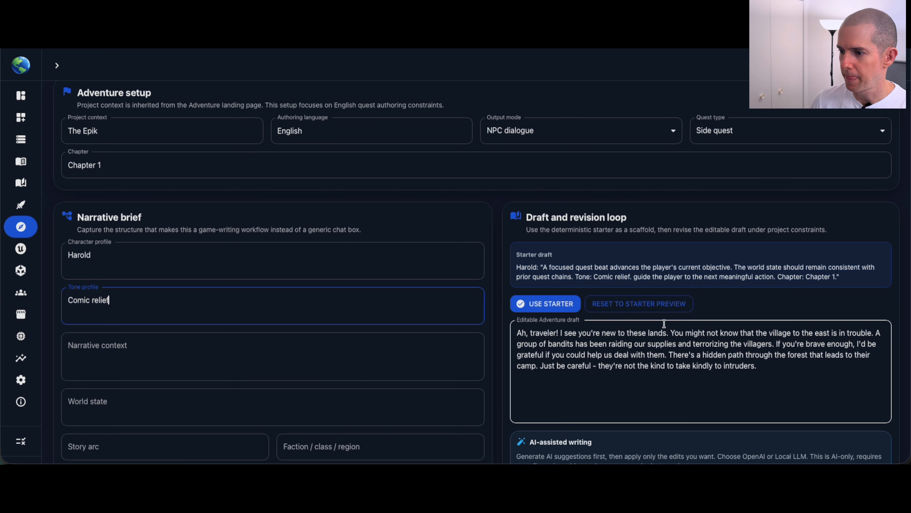
left_click(663, 305)
Write a narrative context saying that somebody stole the character's chickens, ending with "You need to get them back."
scroll(155, 319, "down", 2)
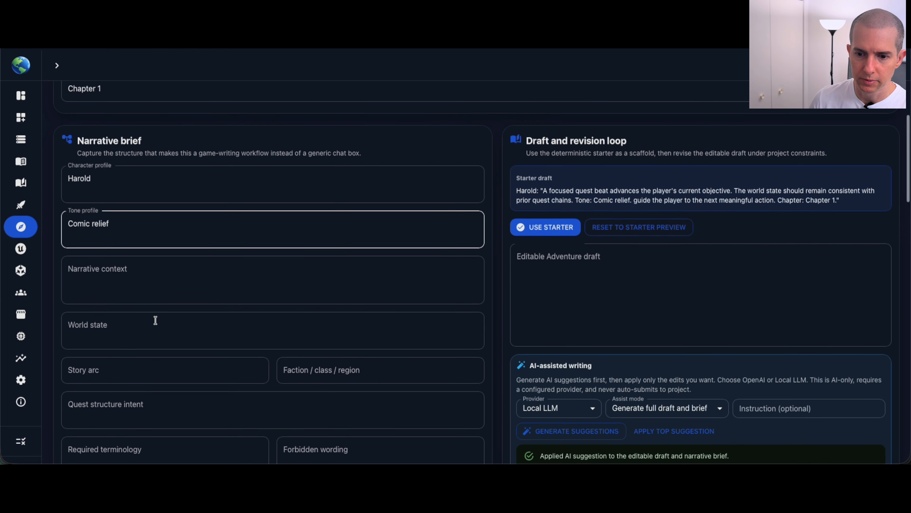
left_click(151, 283)
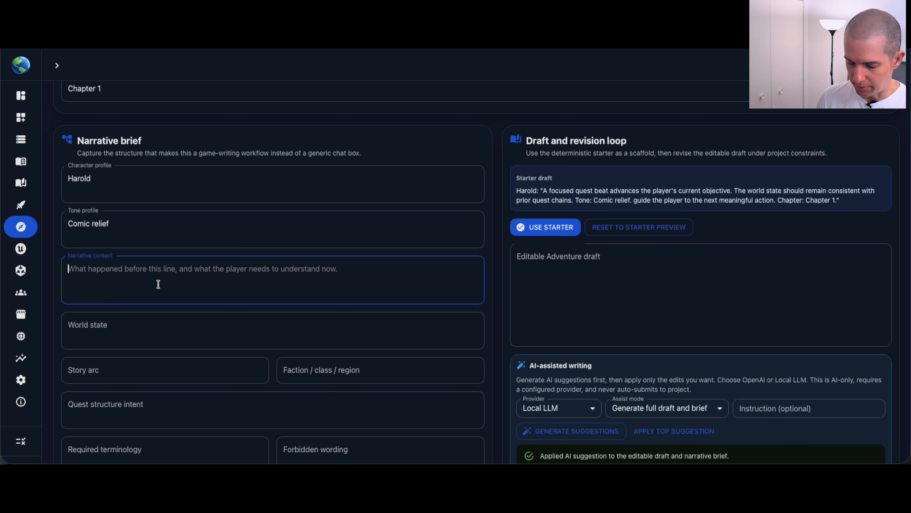
type("Somebo")
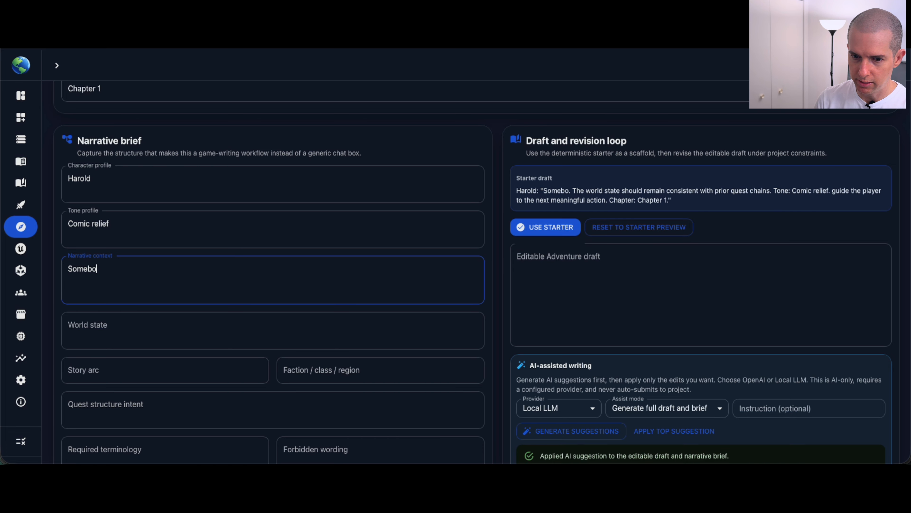
type("dy stole")
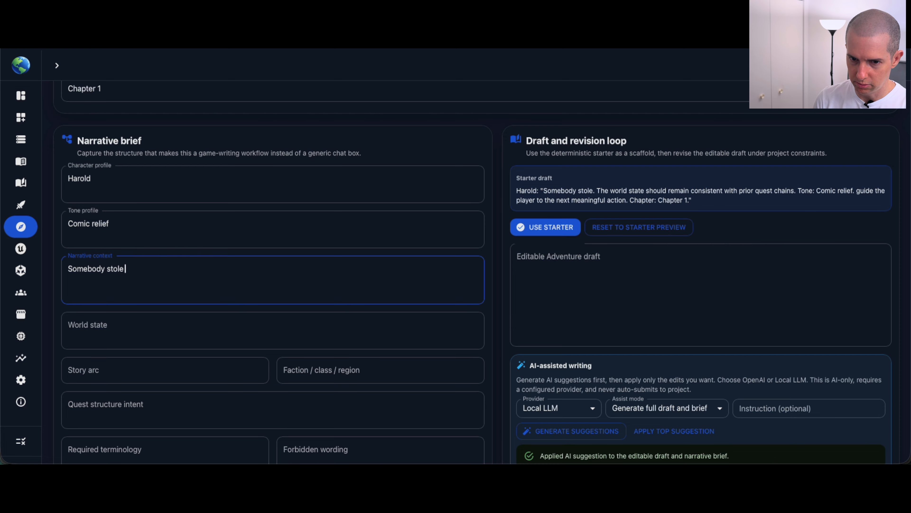
type(" Harol")
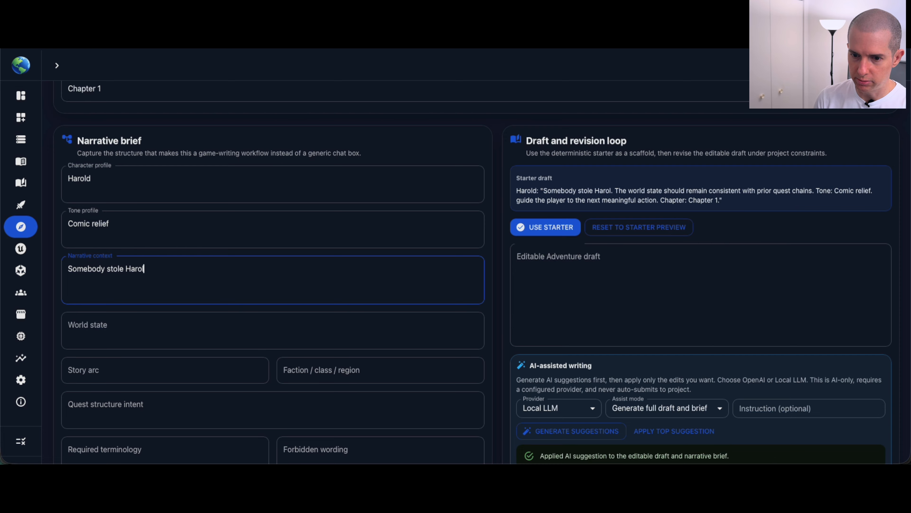
type("d's chick")
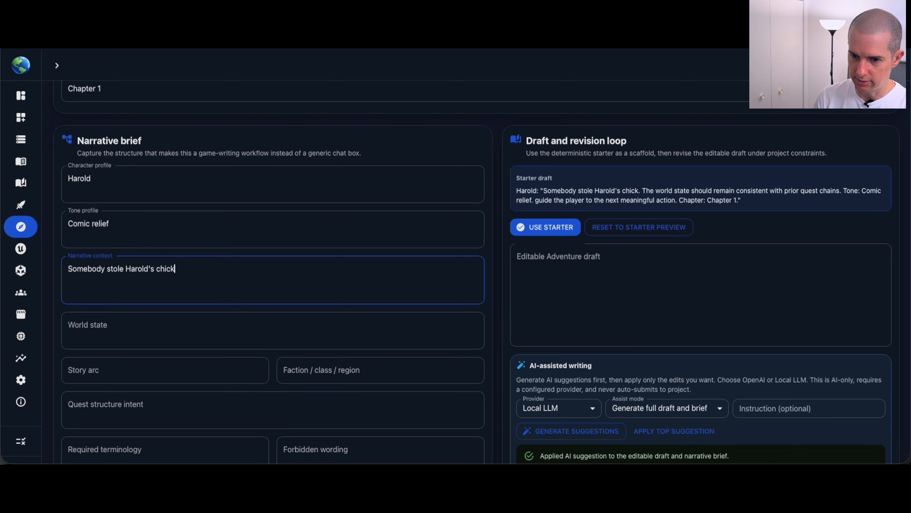
type("ens. You ")
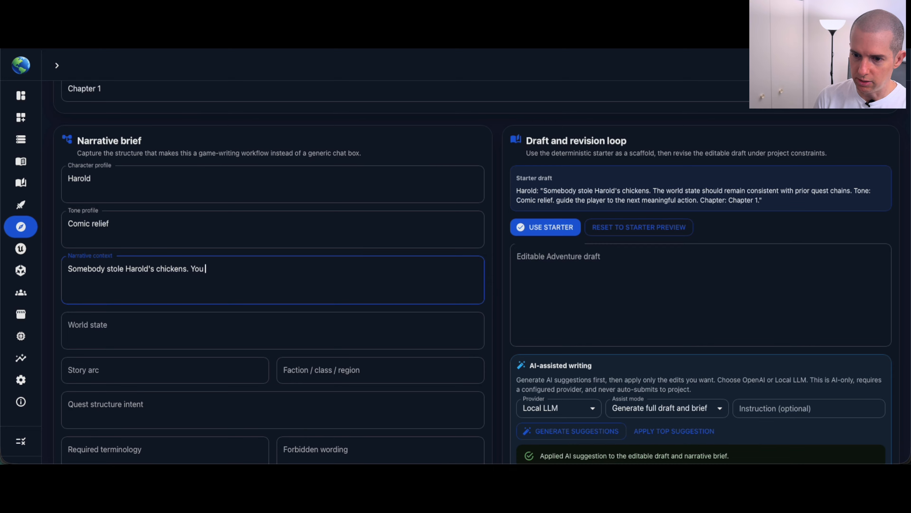
type("need to help them")
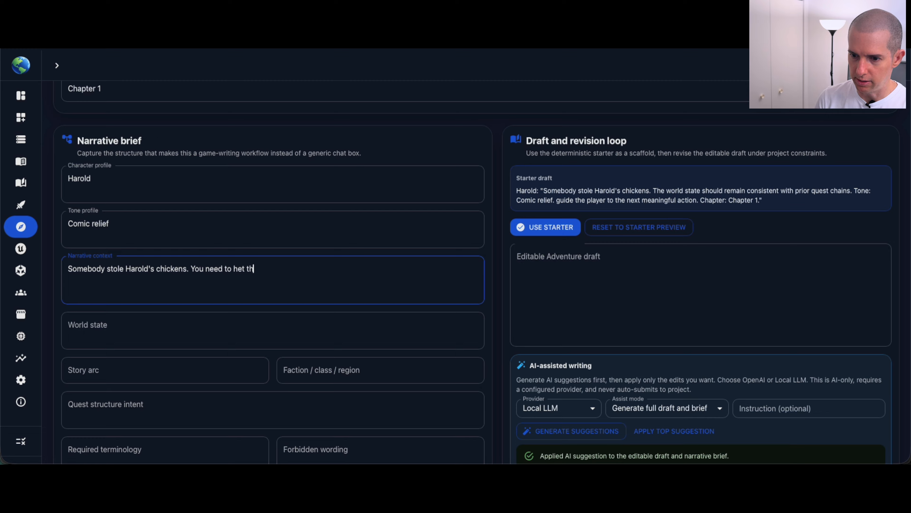
key("BackSpace")
key("BackSpace")
key("BackSpace")
key("BackSpace")
key("BackSpace")
key("BackSpace")
key("BackSpace")
key("BackSpace")
key("BackSpace")
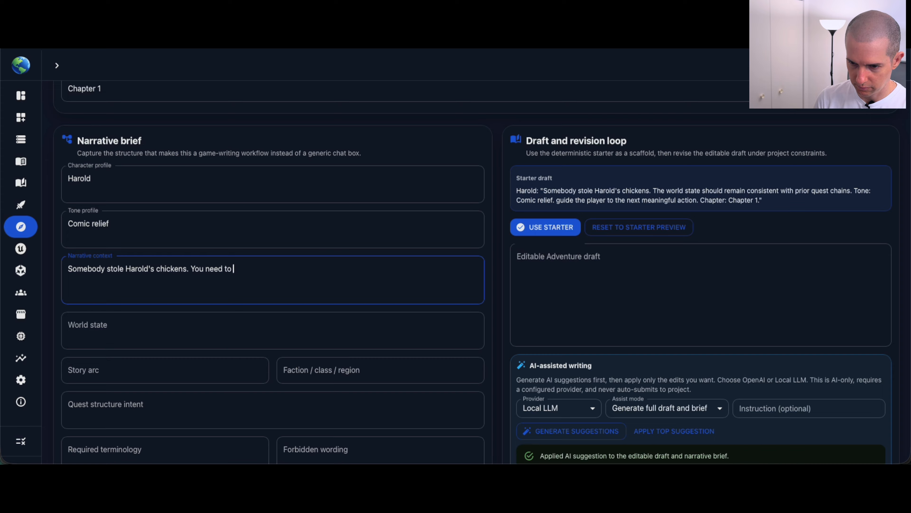
type("get them back.")
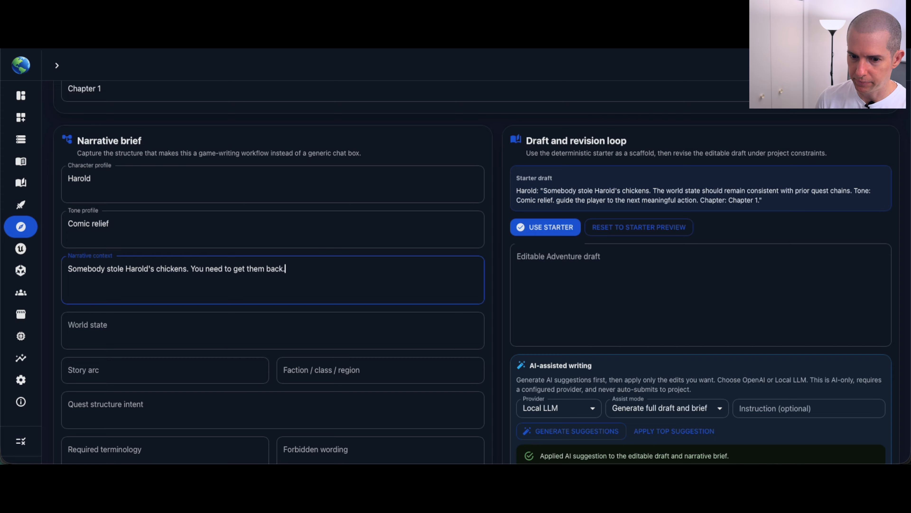
Set the world state in the narrative brief to "Normal"
left_click(128, 326)
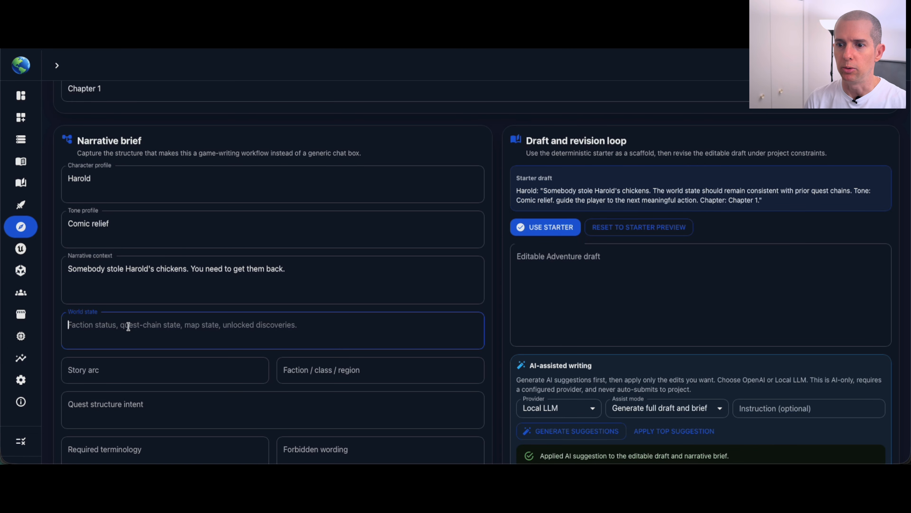
type("Normal")
scroll(126, 287, "down", 4)
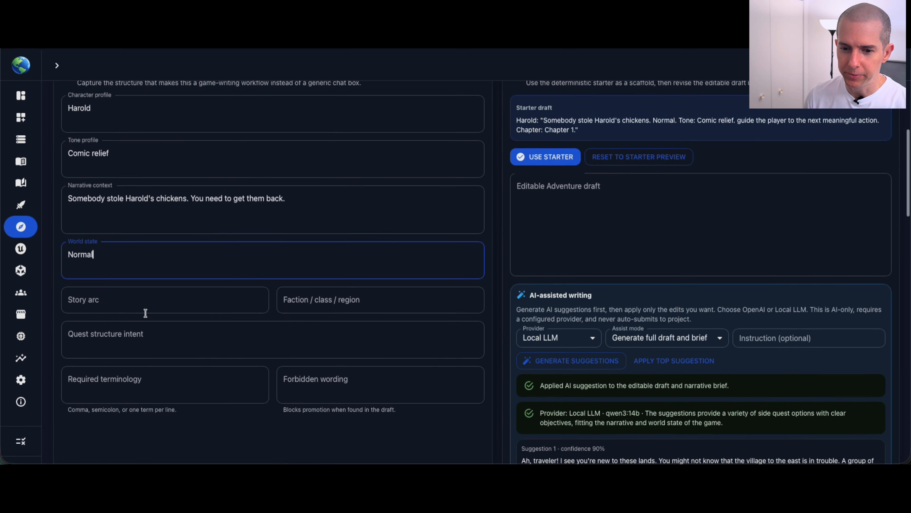
Set the story arc to "Chicken quest" and the faction / class / region to "Chicken Town"
left_click(122, 240)
scroll(203, 294, "up", 1)
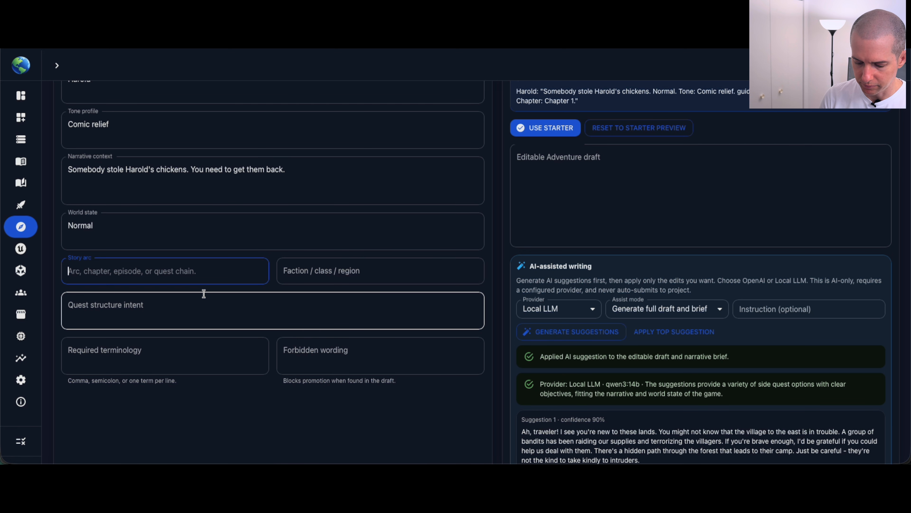
type("Chicken quest")
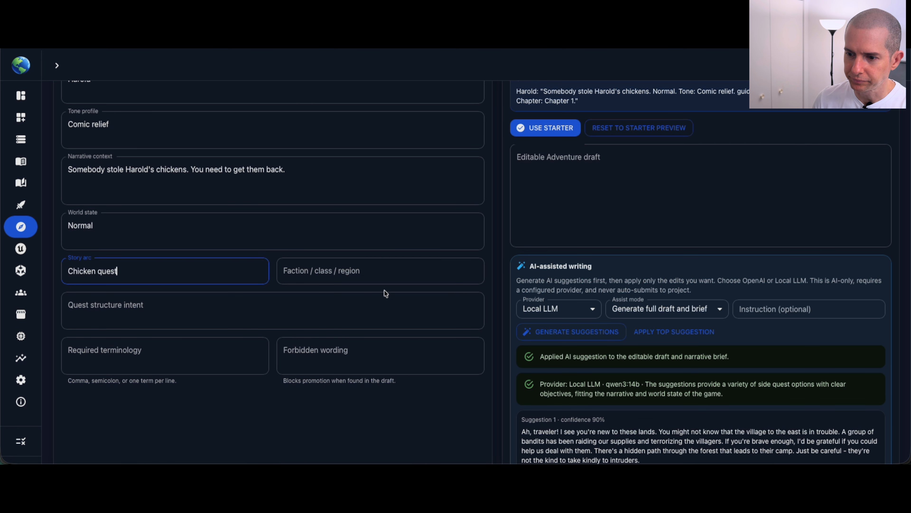
left_click(356, 270)
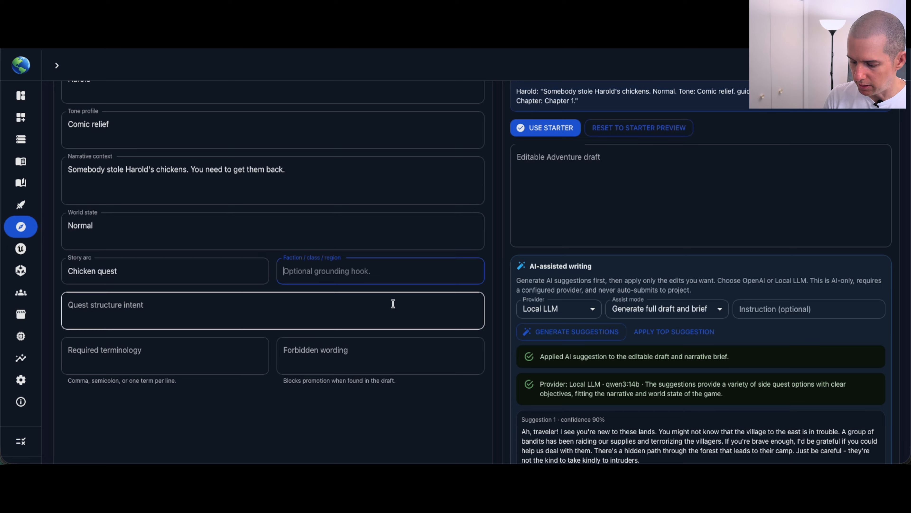
type("Chicken Town")
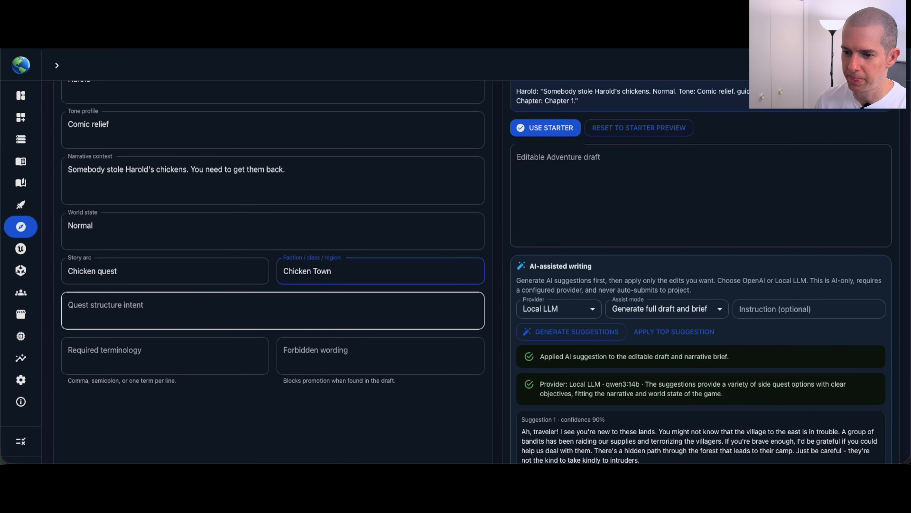
Write a quest structure intent to investigate why the chickens were stolen and bring them back to the quest character
left_click(250, 310)
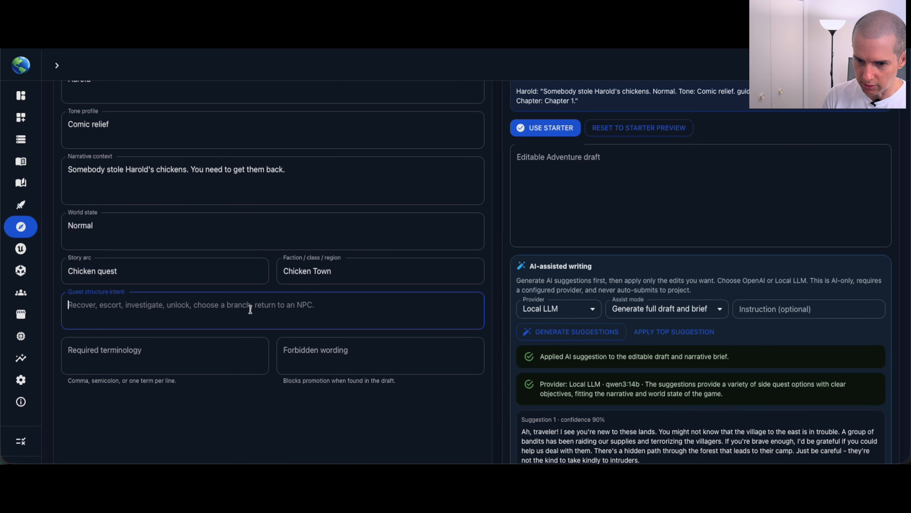
type("Invest")
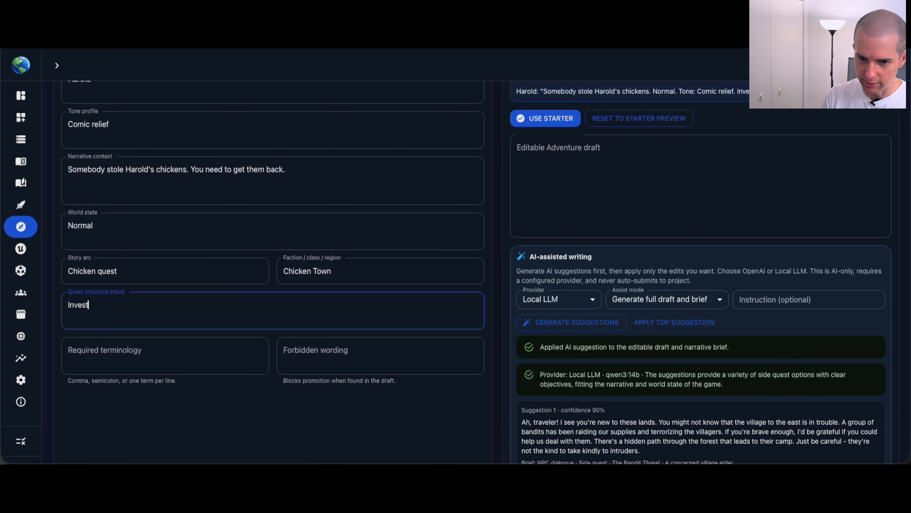
type("igate why ")
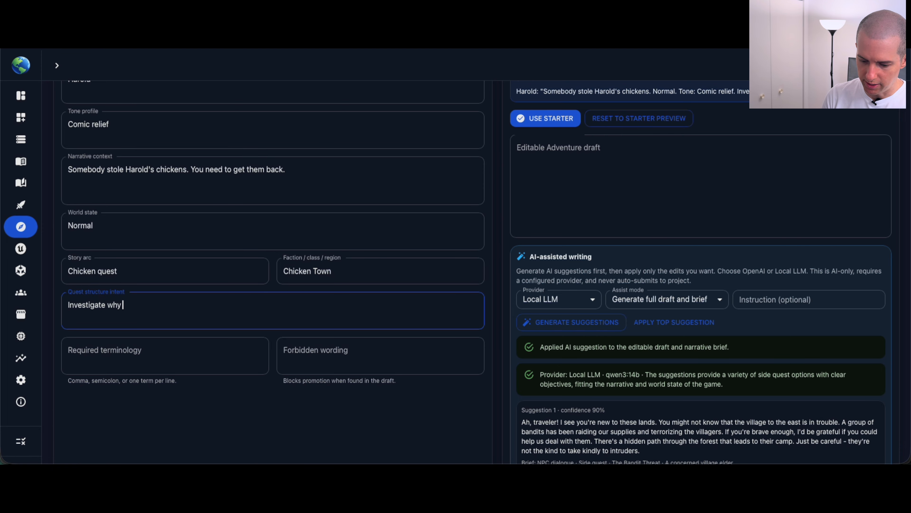
type("the chickens were s")
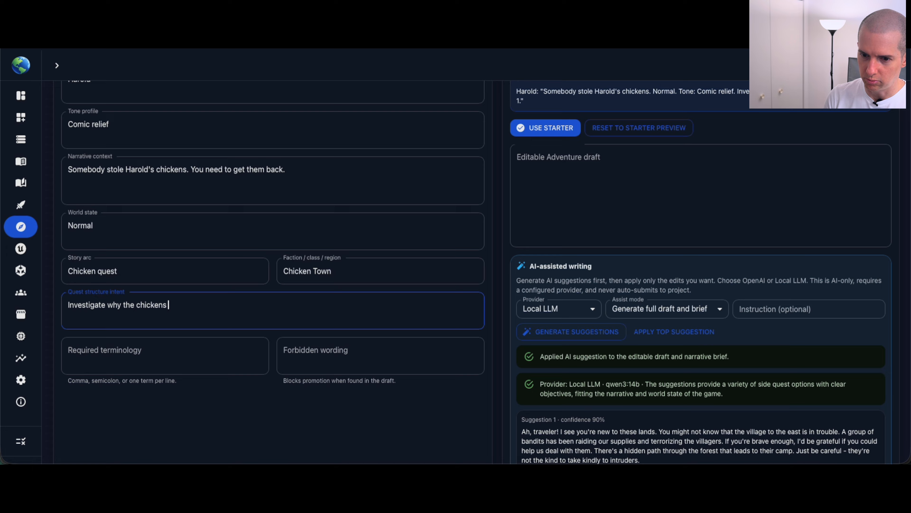
type("ere stole")
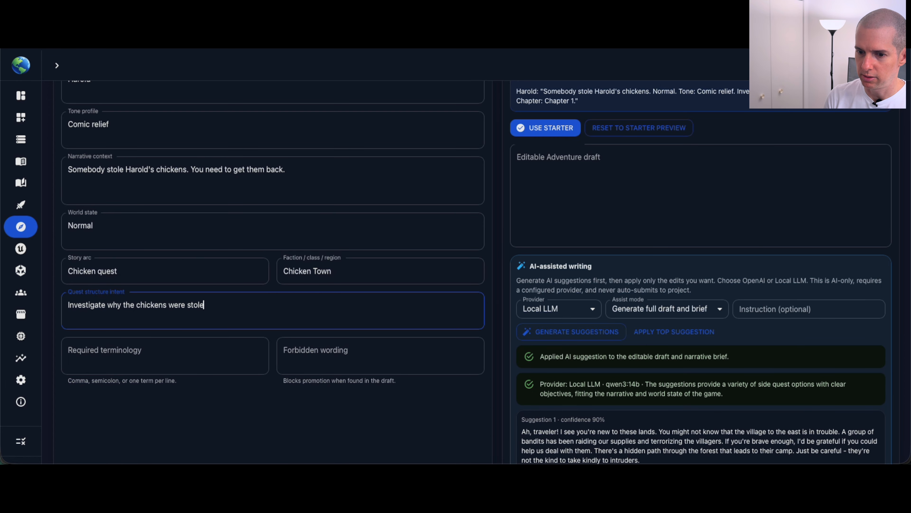
type("n and bri")
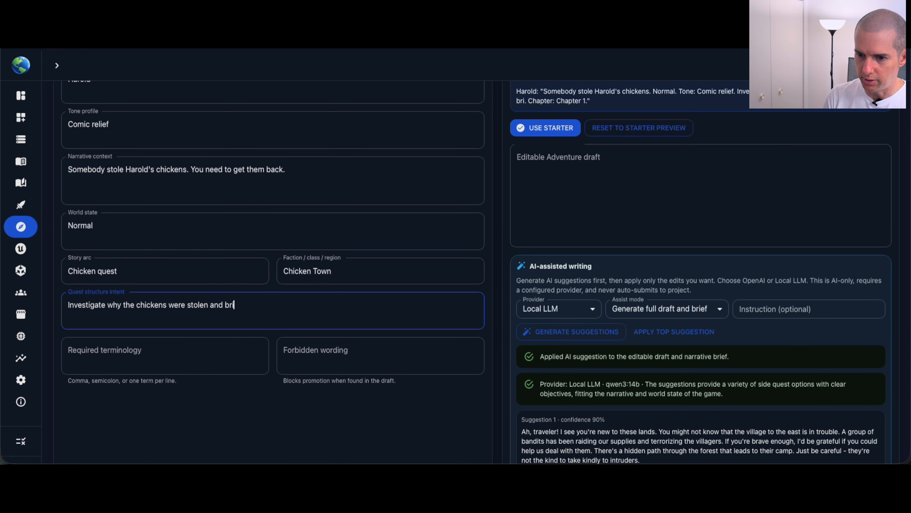
type("ng them back to Ha")
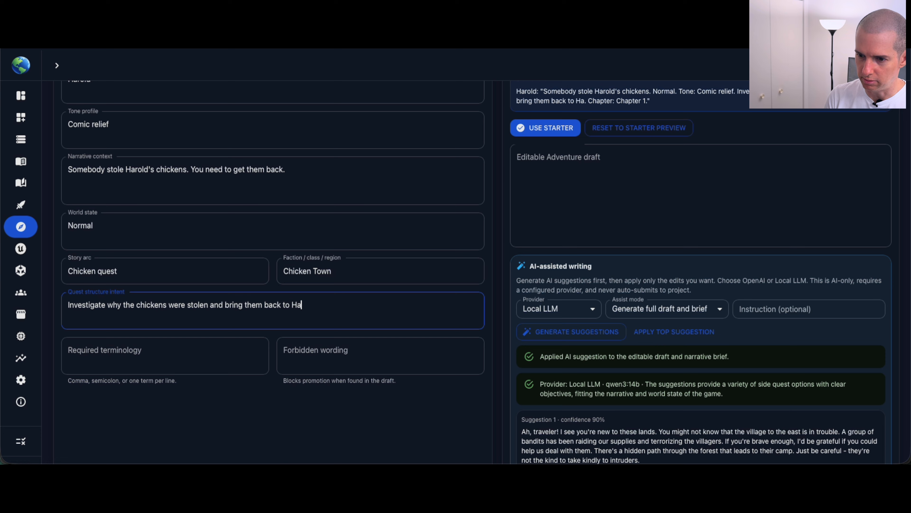
type("rold.")
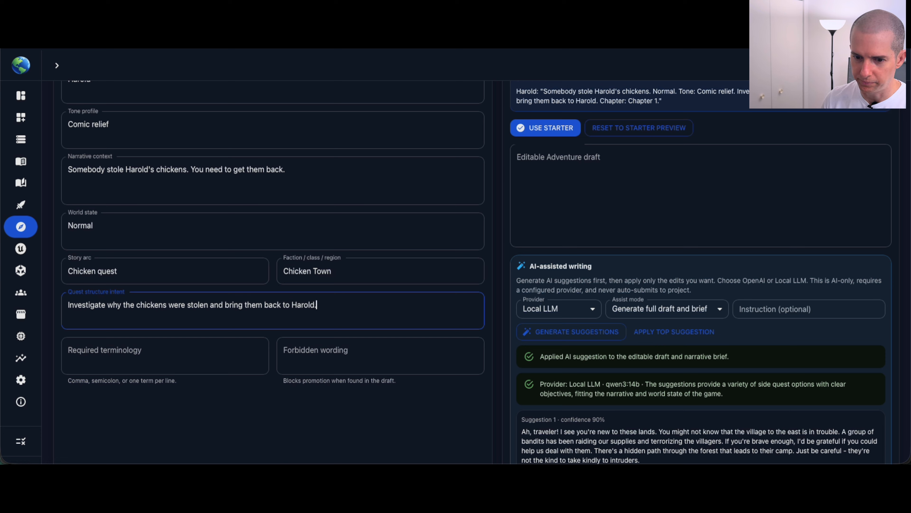
Add "Chickens" and "Chicken" on separate lines as required terminology, and "Wolf" as forbidden wording
left_click(101, 359)
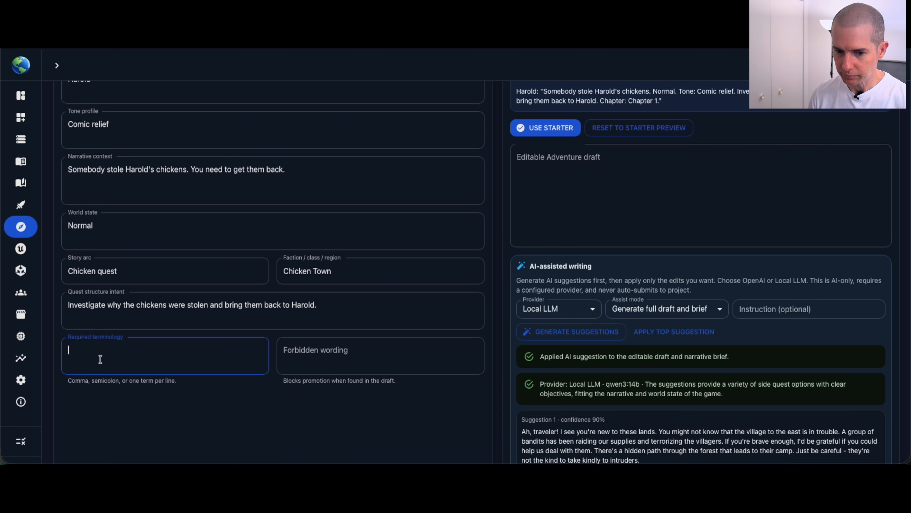
type("C")
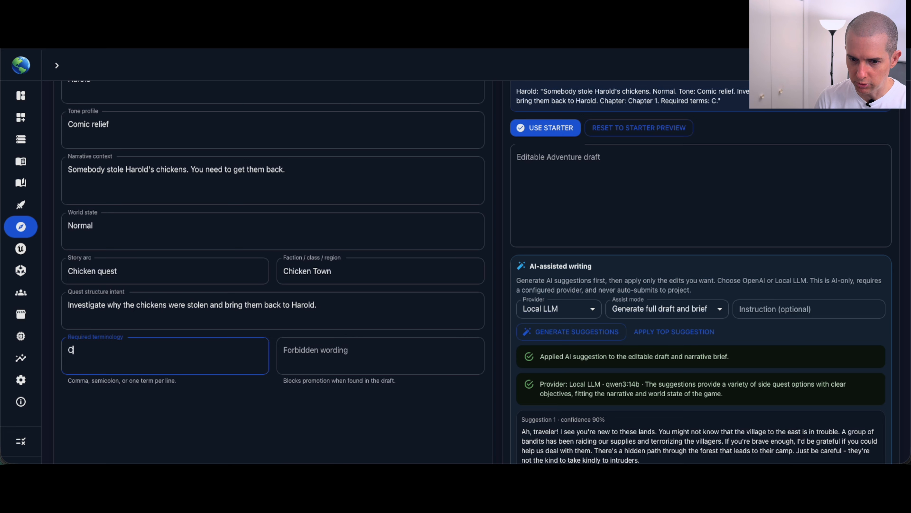
type("hicken")
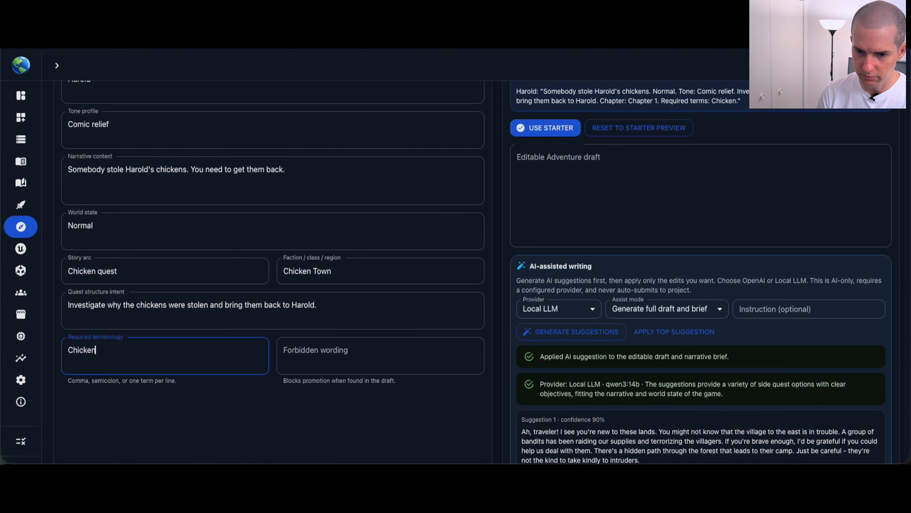
type("s")
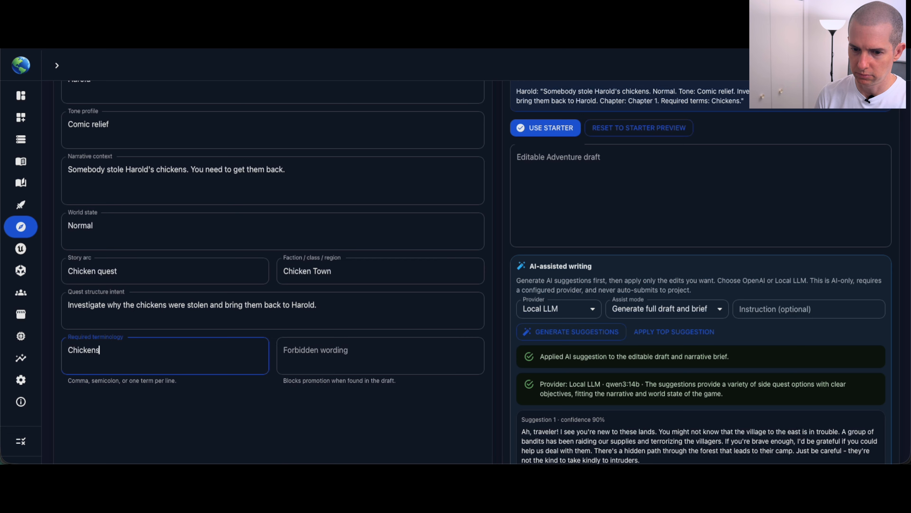
key("Return")
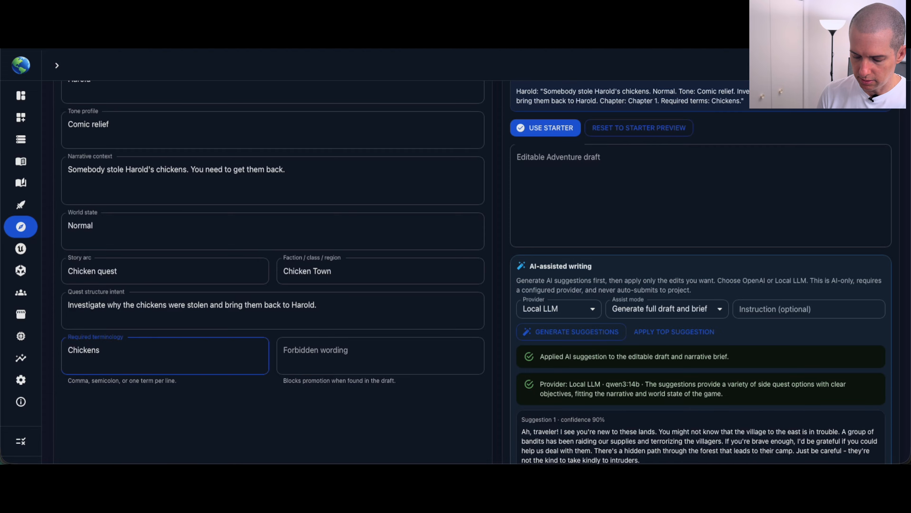
type("Chicken")
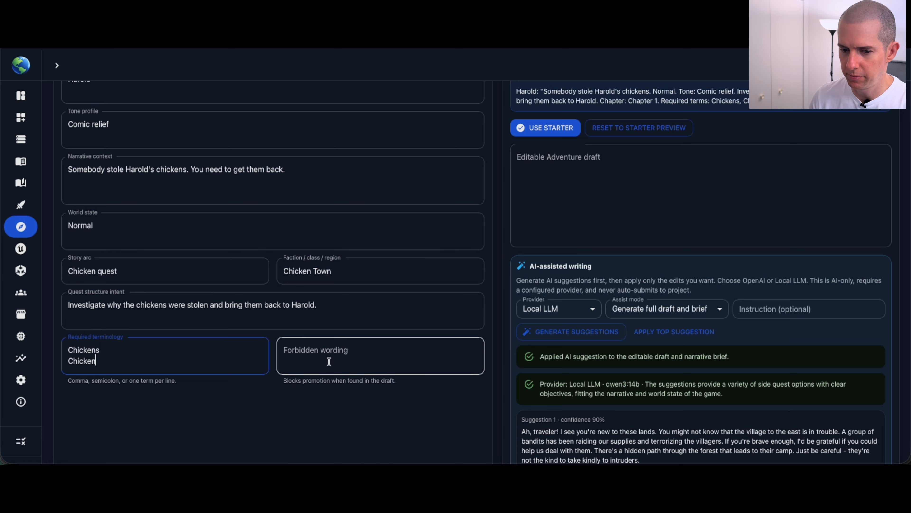
left_click(308, 353)
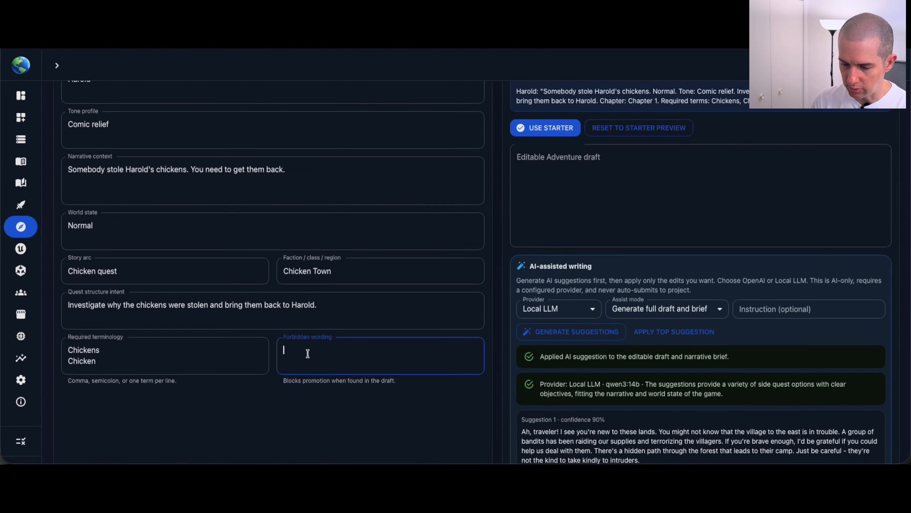
type("Wolf")
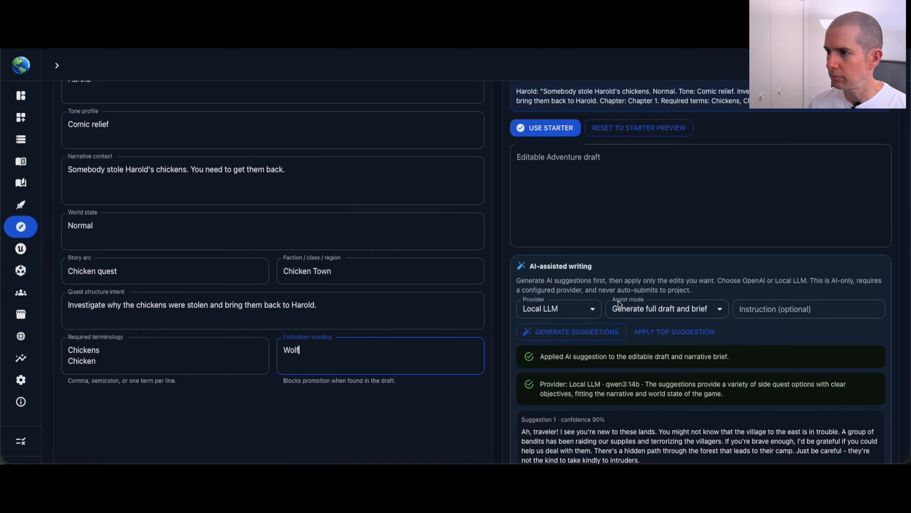
Fill the editable adventure draft with the starter draft generated from the narrative brief
scroll(625, 296, "up", 3)
left_click(372, 379)
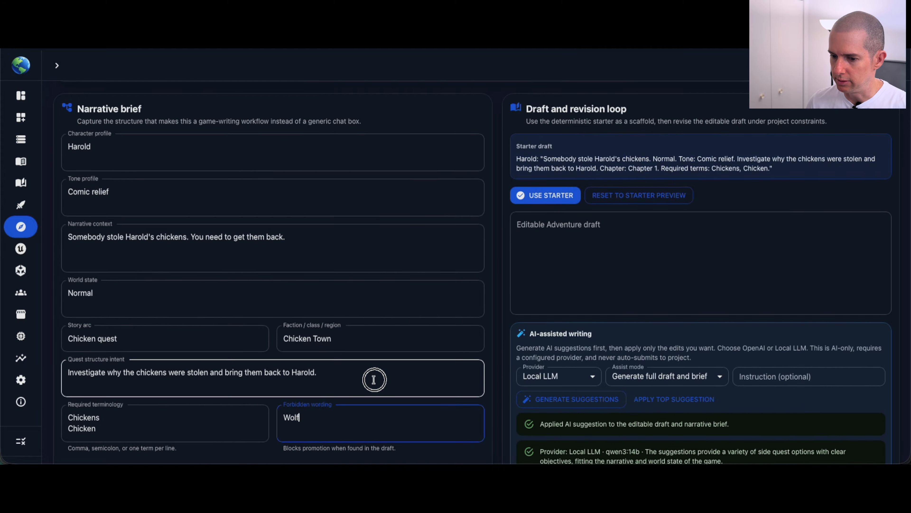
scroll(606, 324, "down", 1)
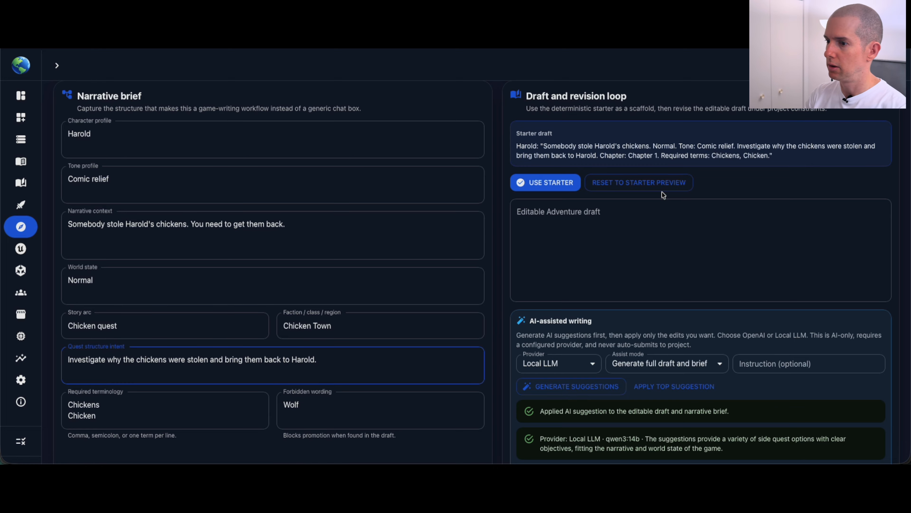
left_click(558, 184)
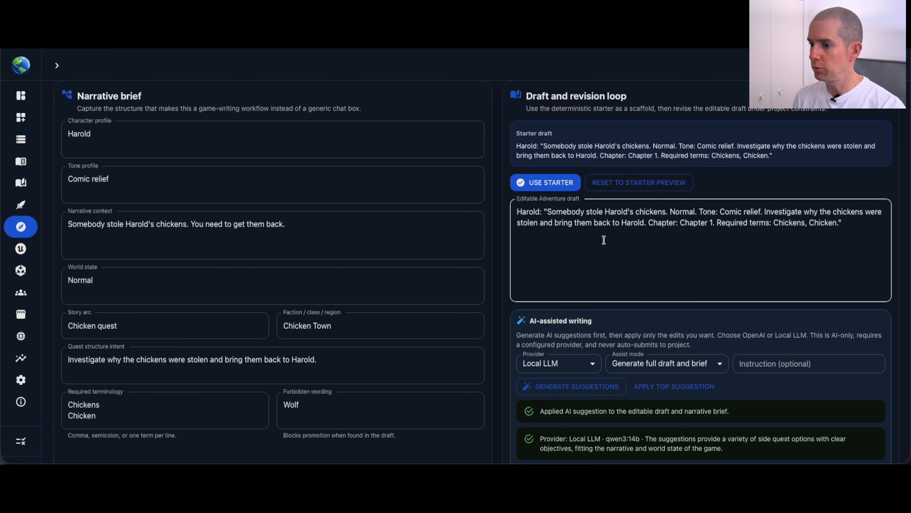
Replace the draft text after the character's name with "Oh! Somebody stole my chickens. Please, help me get them back."
left_click_drag(855, 226, 550, 211)
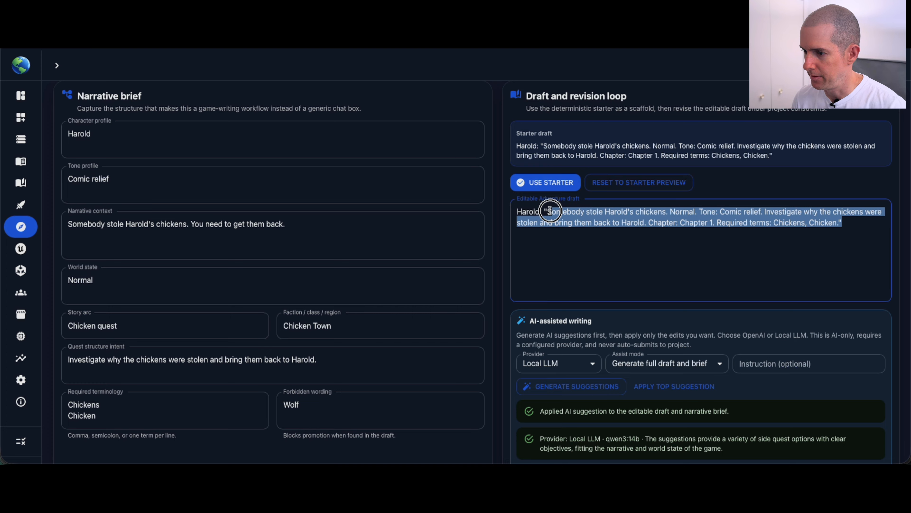
key("BackSpace")
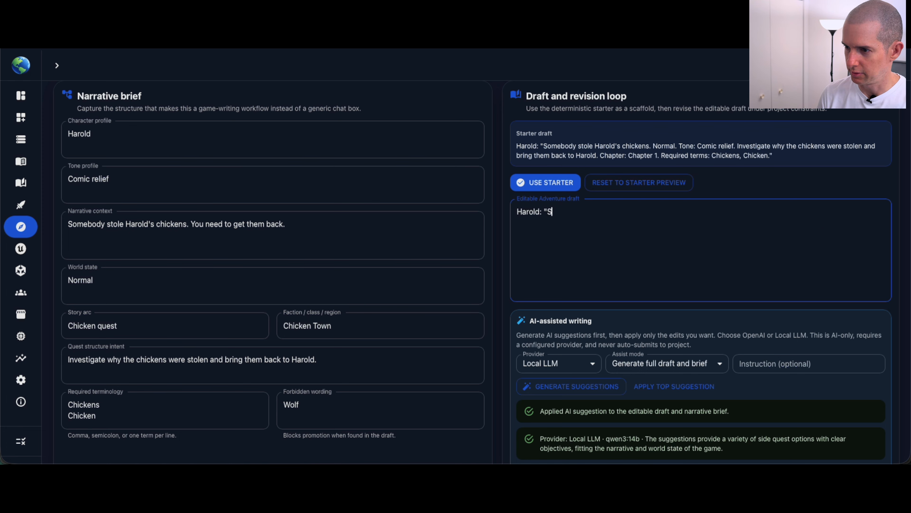
type("Ho,")
key("BackSpace")
key("BackSpace")
key("BackSpace")
key("BackSpace")
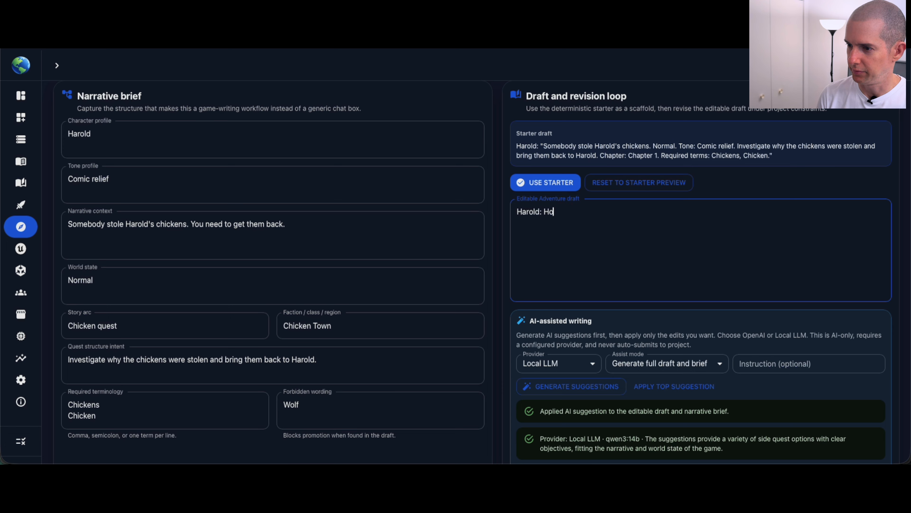
type("Oh! ")
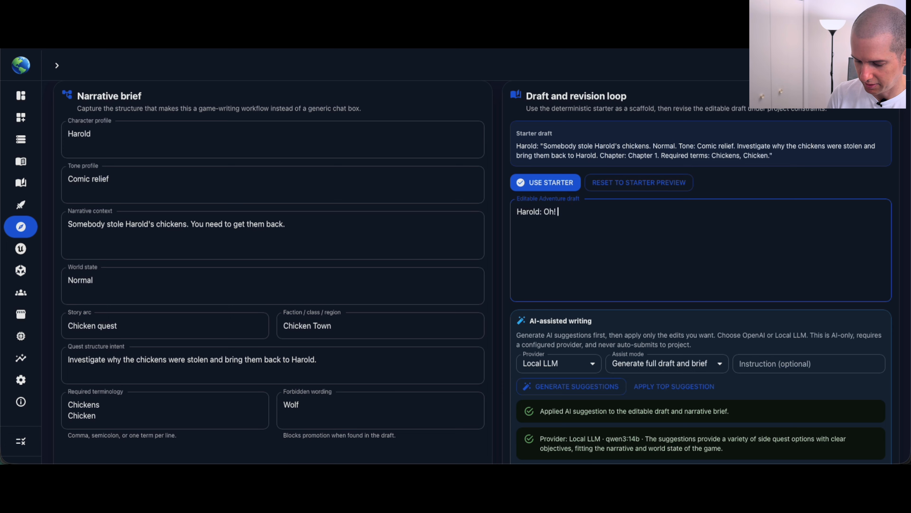
type("Somebody stole ")
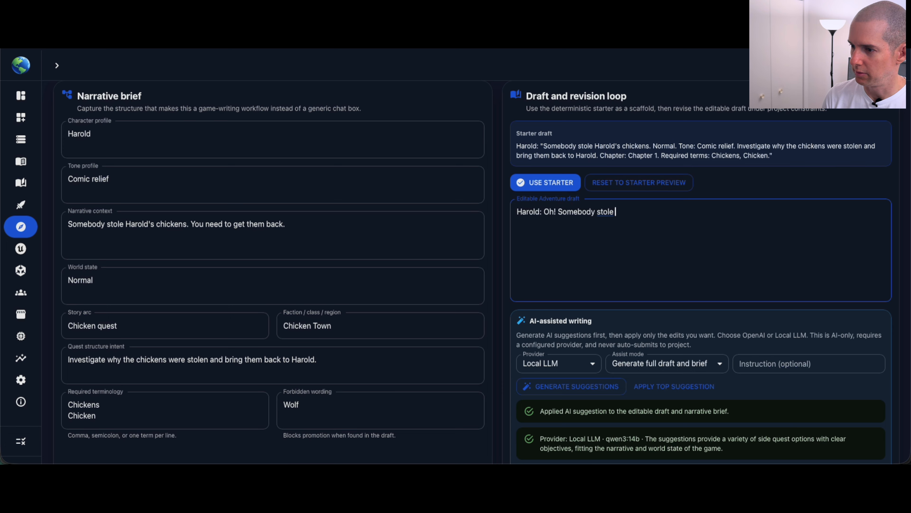
type("my chicken")
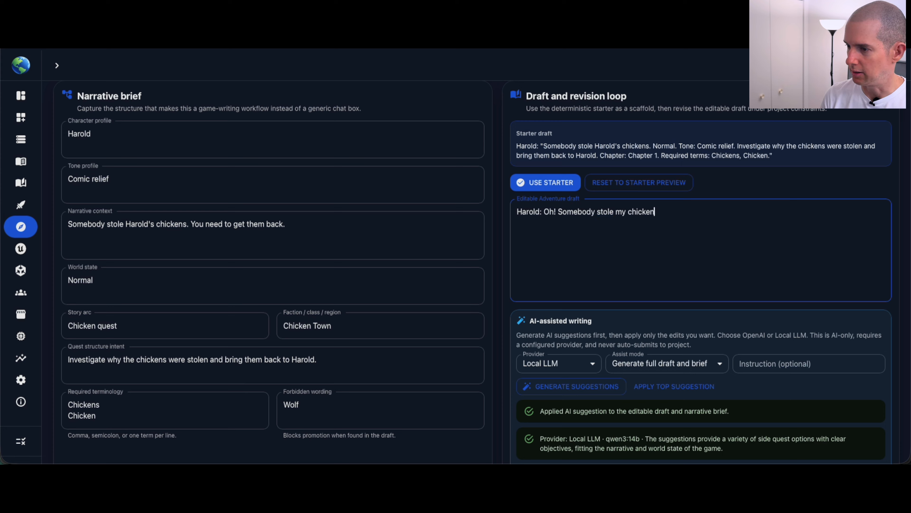
type("s. Ple")
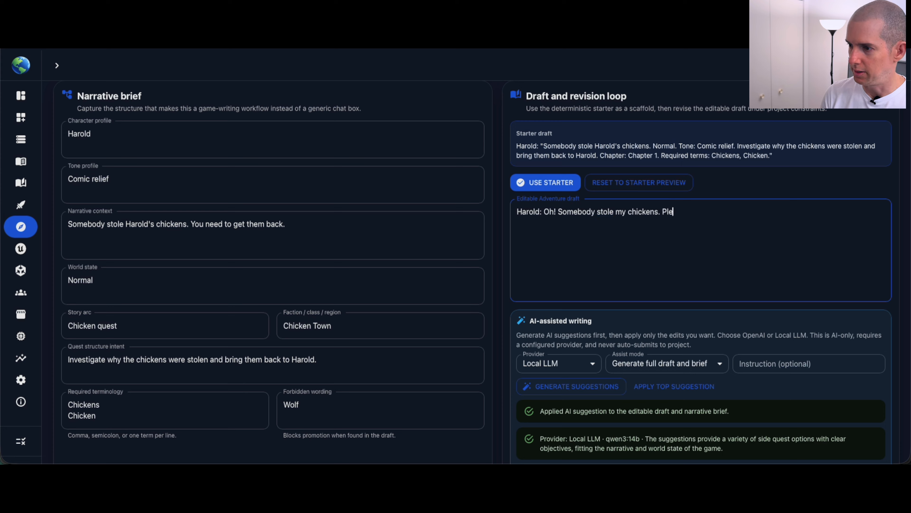
type("ase, help me ")
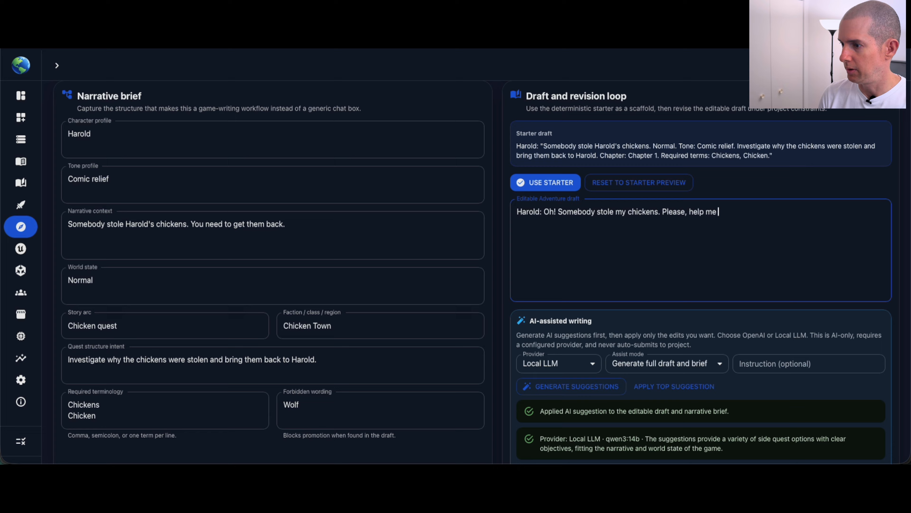
type("e")
key("BackSpace")
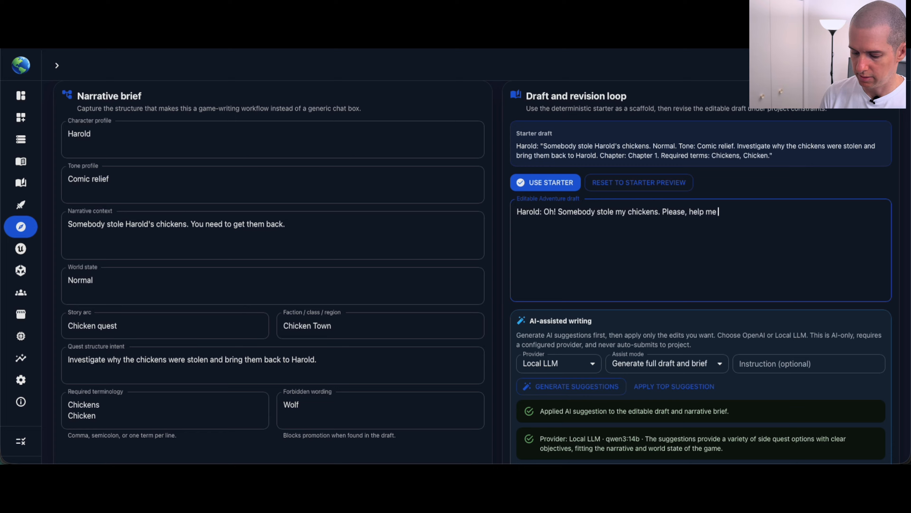
type("get them back.")
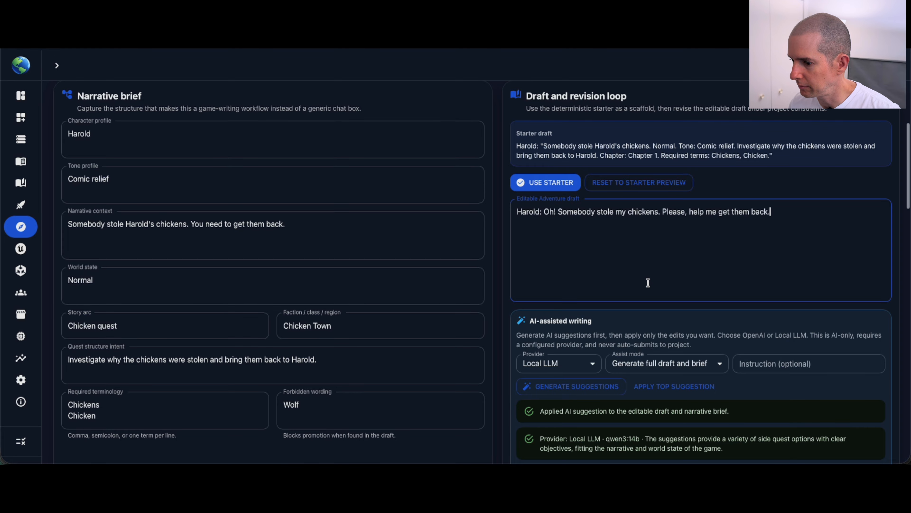
Examine the draft's submission status and its grounding and promotion checks for required terms and forbidden wording
scroll(648, 283, "down", 4)
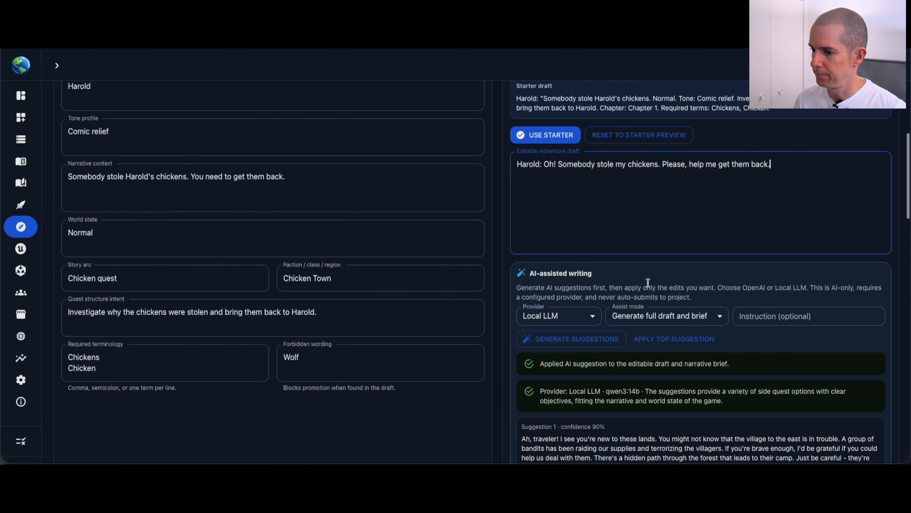
scroll(647, 282, "up", 1)
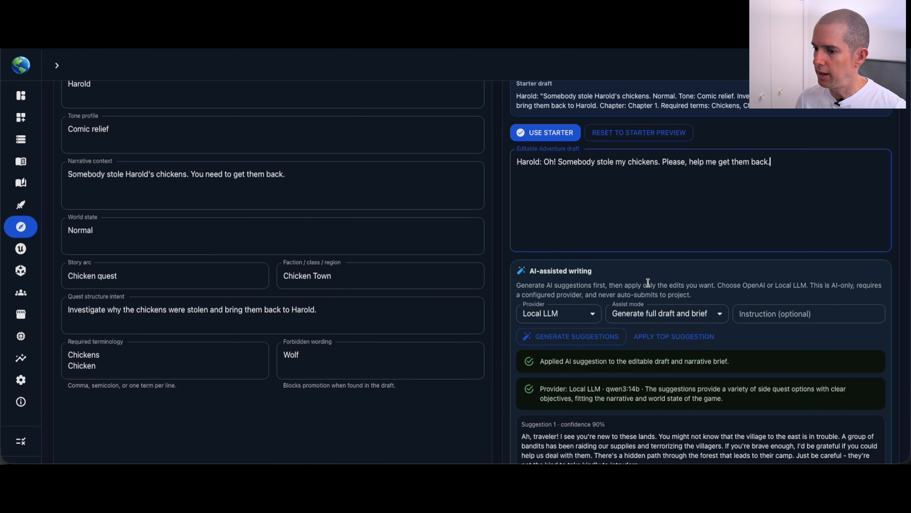
scroll(648, 282, "down", 10)
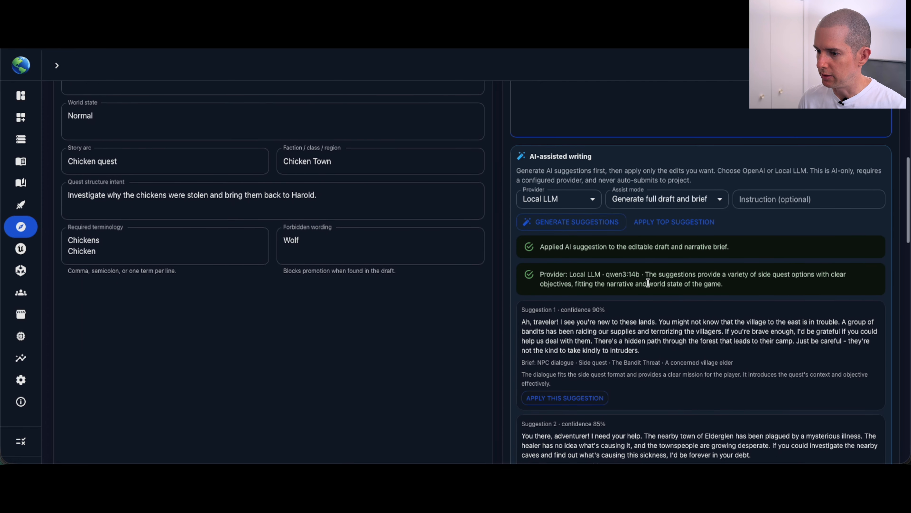
scroll(648, 283, "down", 20)
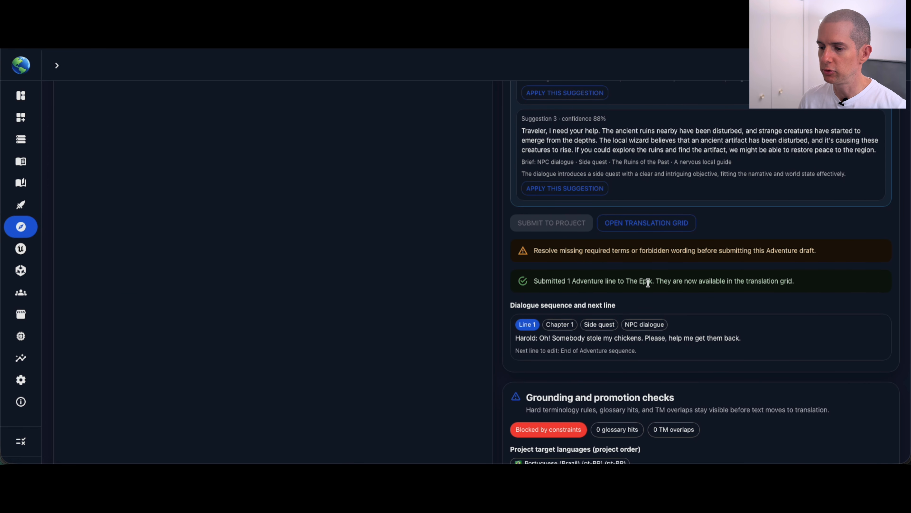
scroll(648, 283, "down", 6)
scroll(649, 283, "up", 20)
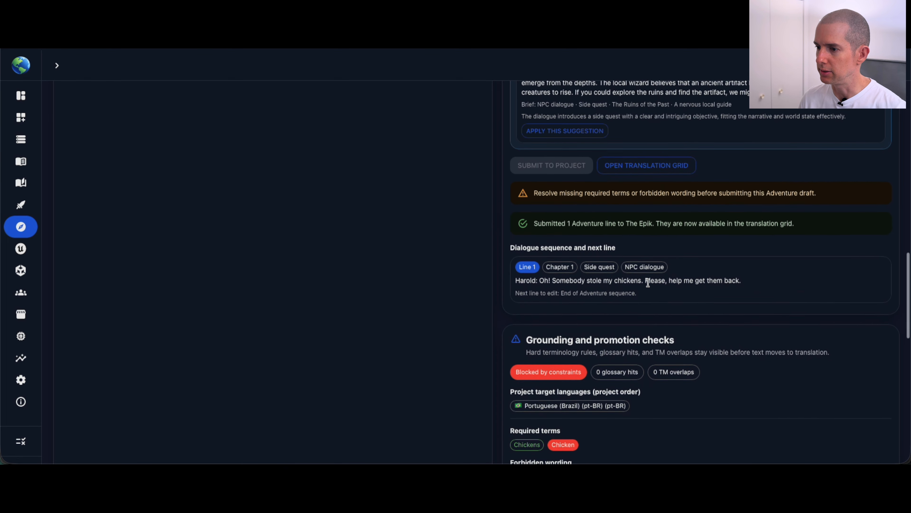
scroll(649, 282, "down", 20)
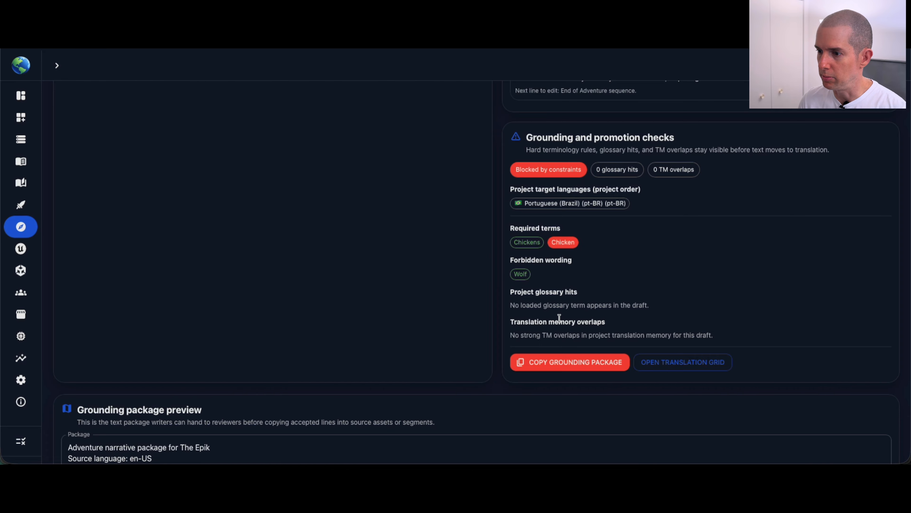
scroll(559, 317, "down", 3)
scroll(559, 317, "up", 2)
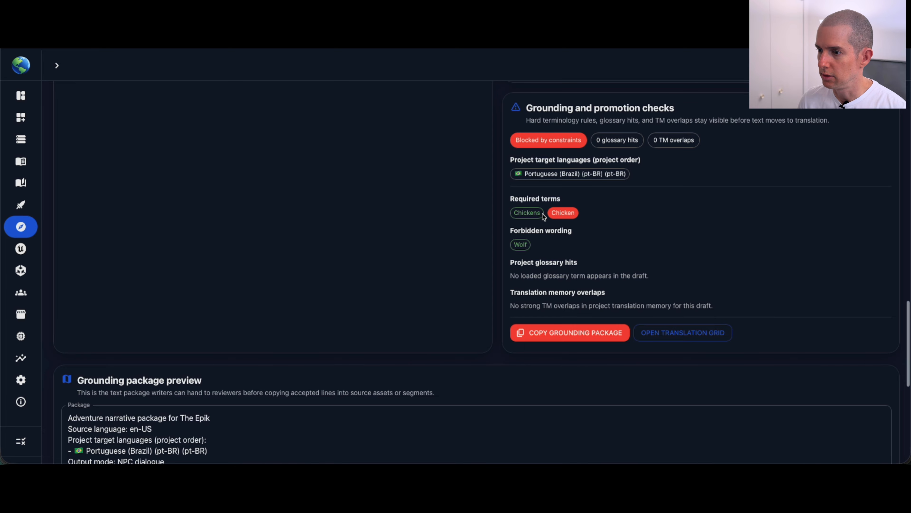
Remove "Chicken" from the required terminology, keeping only "Chickens", and recheck whether the draft can be submitted
scroll(586, 232, "up", 20)
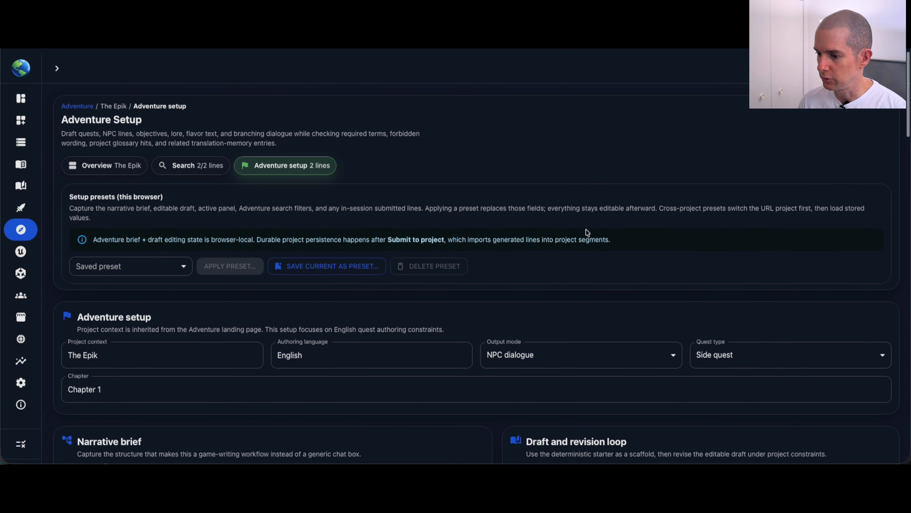
scroll(587, 232, "down", 5)
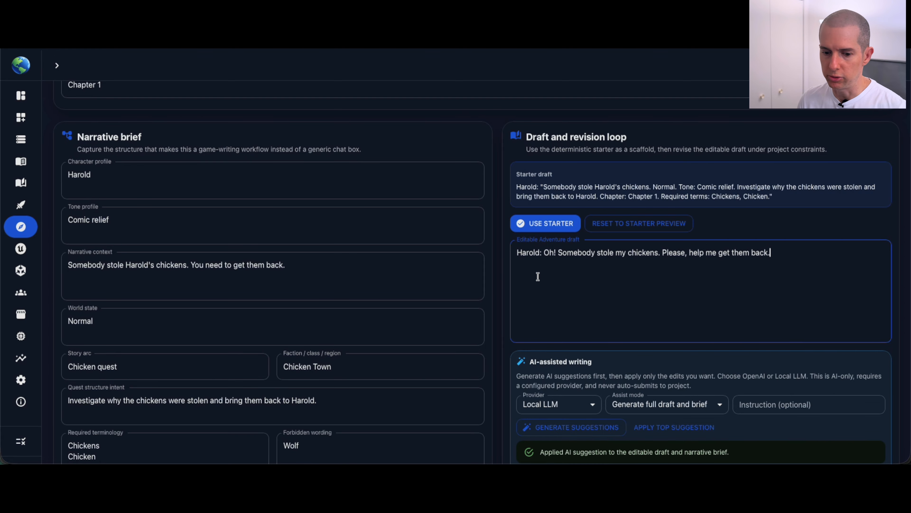
scroll(254, 364, "down", 1)
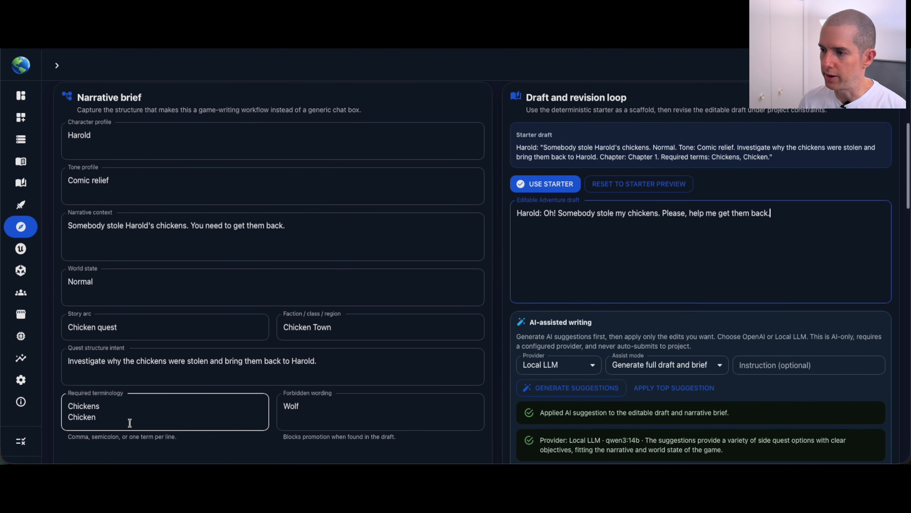
left_click(98, 417)
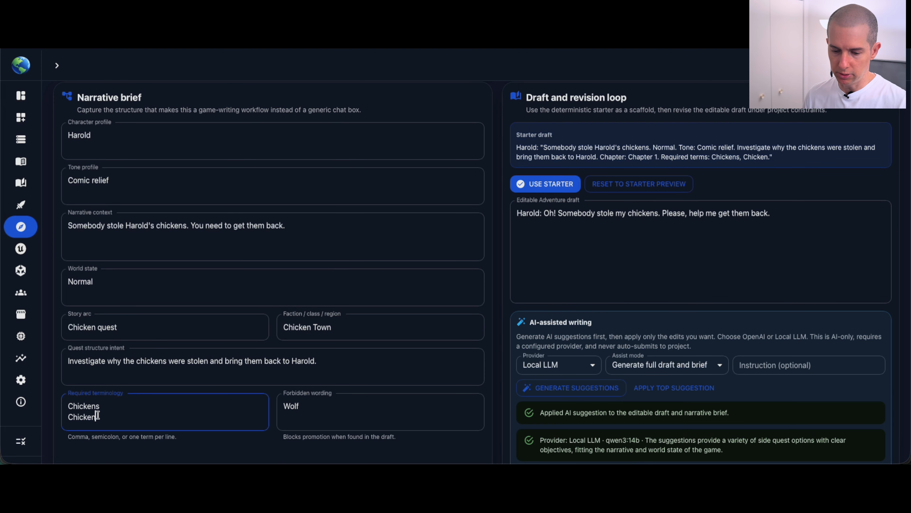
key("BackSpace")
key("BackSpace")
key("BackSpace")
key("BackSpace")
key("BackSpace")
key("BackSpace")
key("BackSpace")
key("BackSpace")
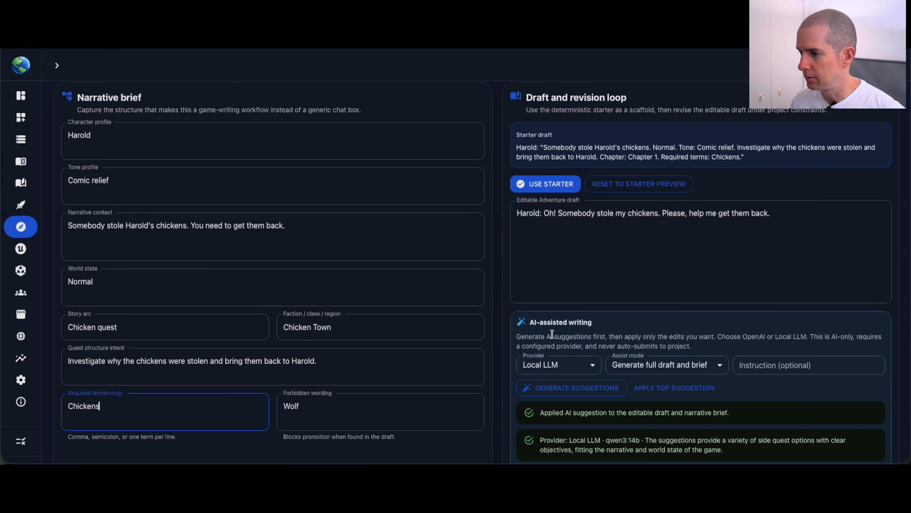
scroll(610, 320, "down", 15)
scroll(611, 320, "down", 1)
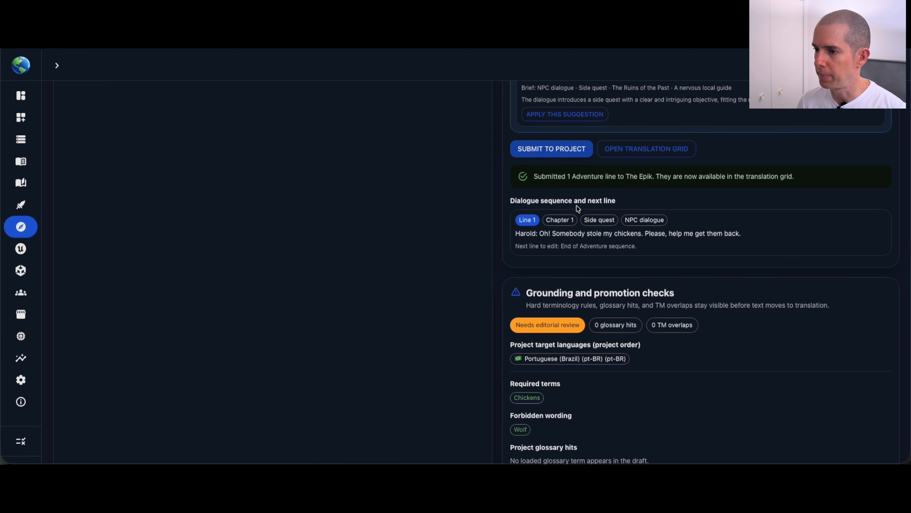
Append "I think a wolf got them." to the editable draft and check it against the forbidden wording rules
scroll(621, 251, "up", 15)
scroll(622, 253, "down", 1)
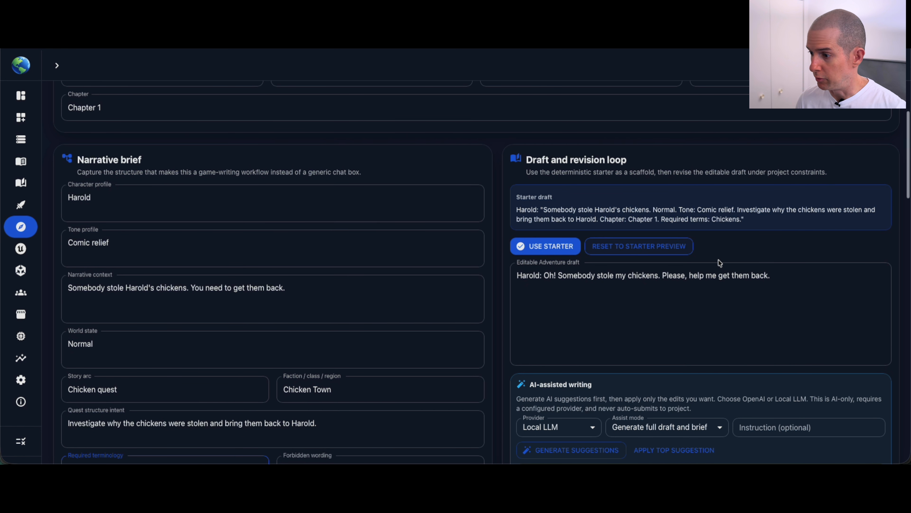
left_click(798, 276)
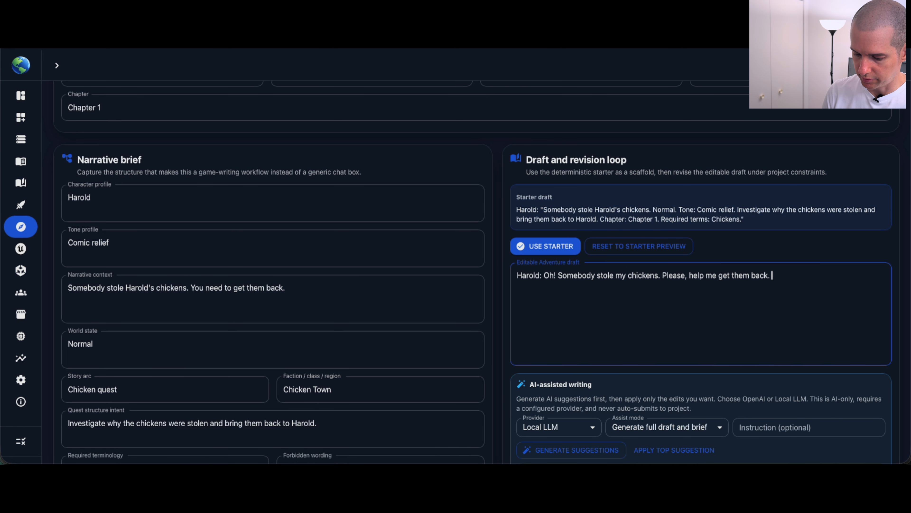
type("An")
key("BackSpace")
key("BackSpace")
type("I")
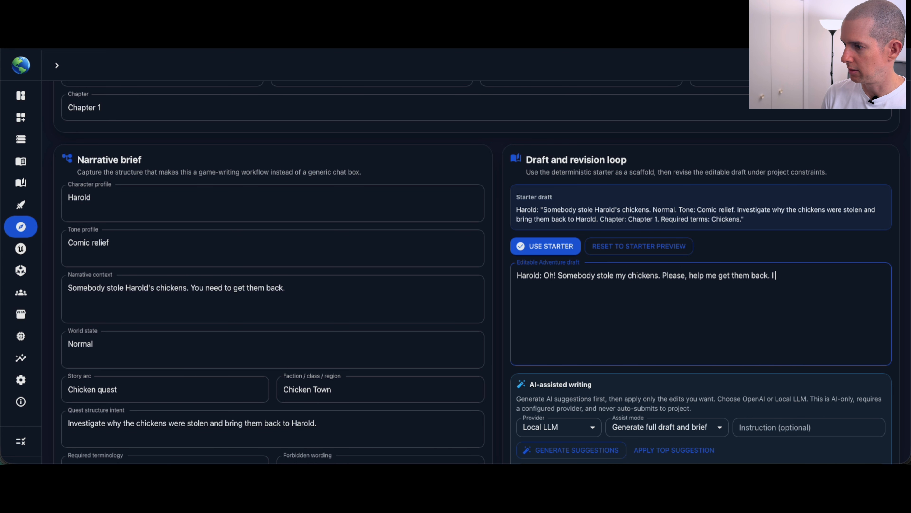
type(" think a wolf ")
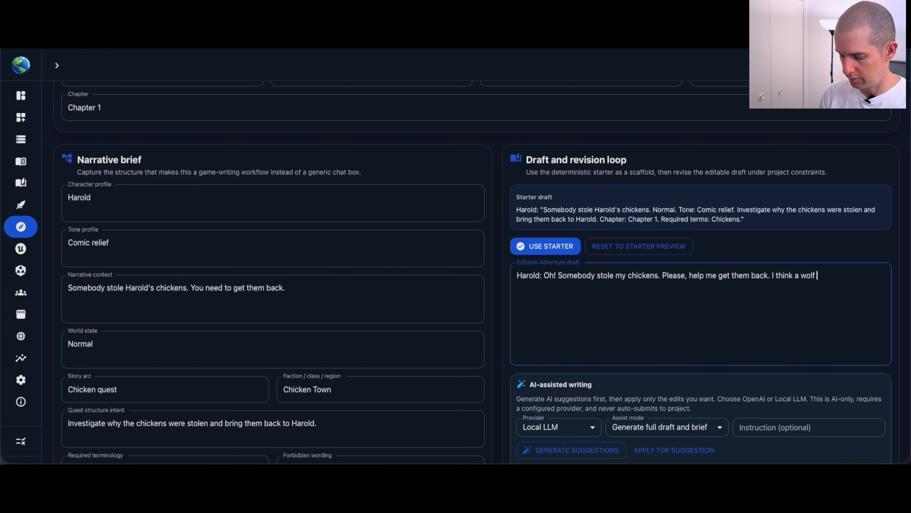
type("got them.")
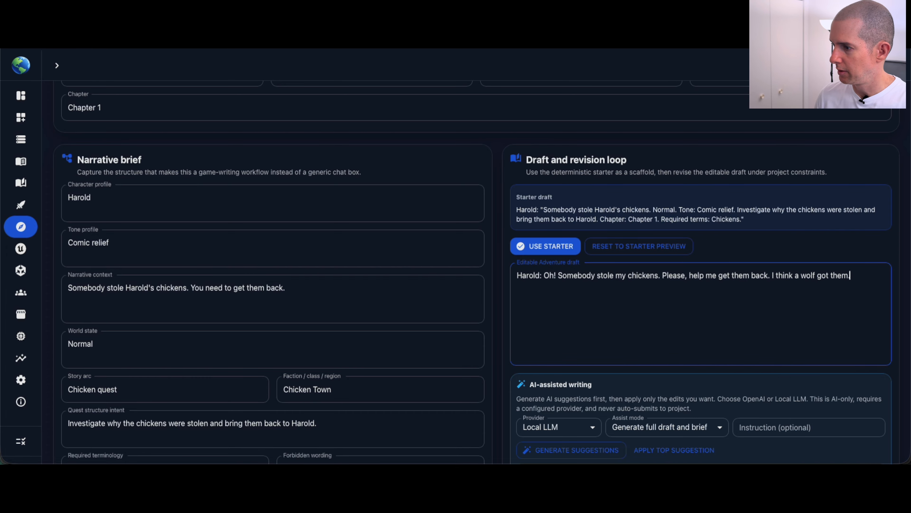
scroll(798, 335, "down", 15)
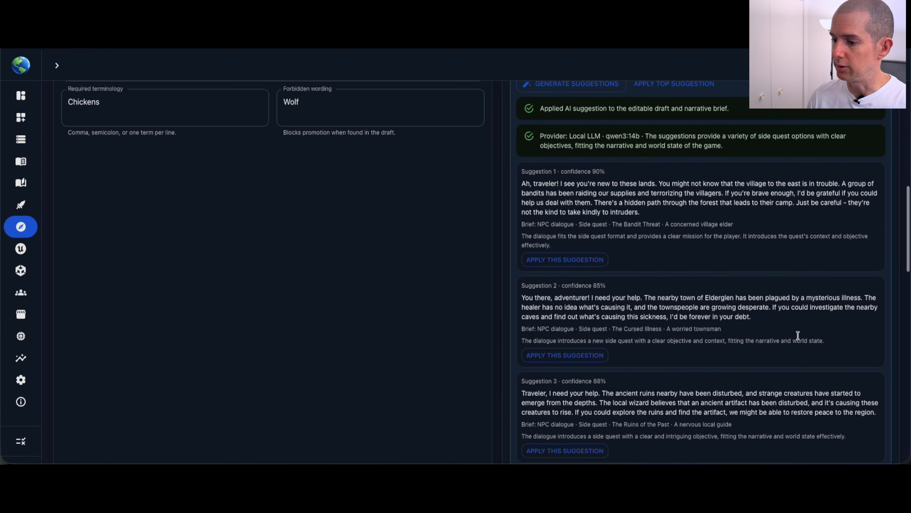
scroll(798, 335, "down", 5)
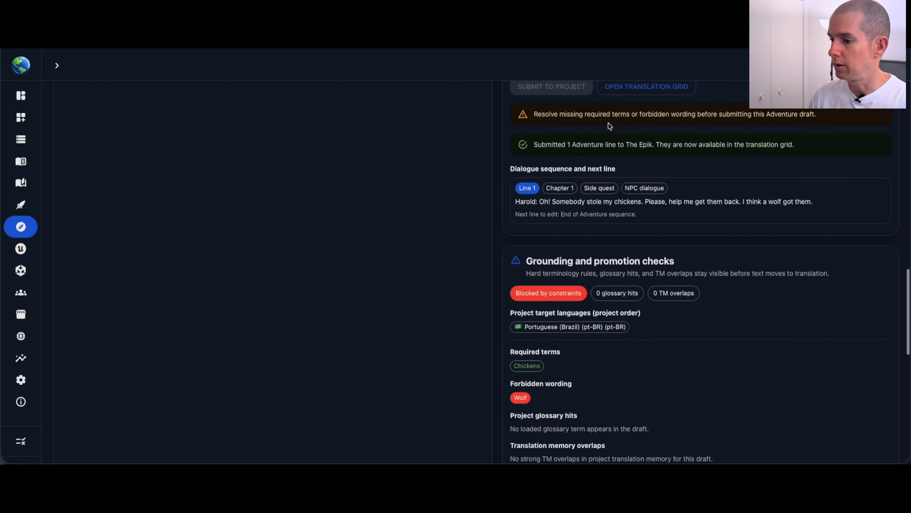
scroll(556, 336, "down", 2)
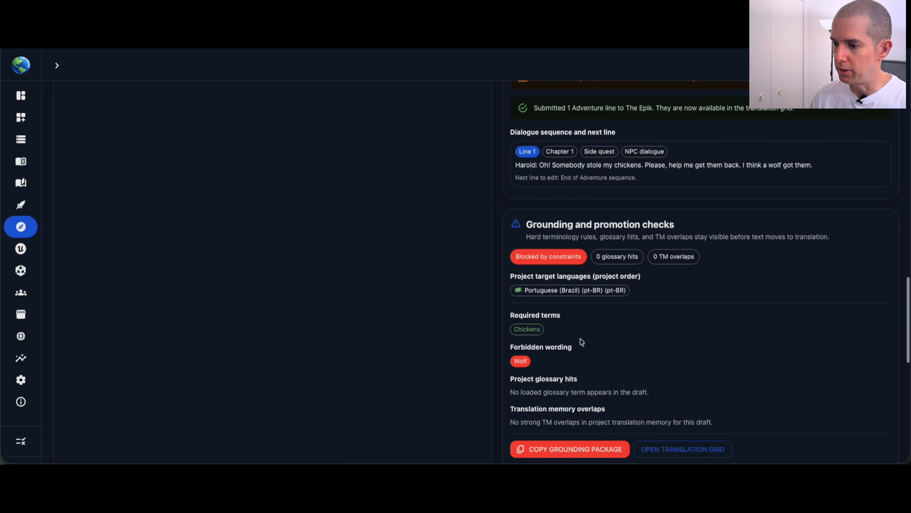
Delete the sentence "I think a wolf got them." from the end of the editable draft
scroll(614, 350, "up", 20)
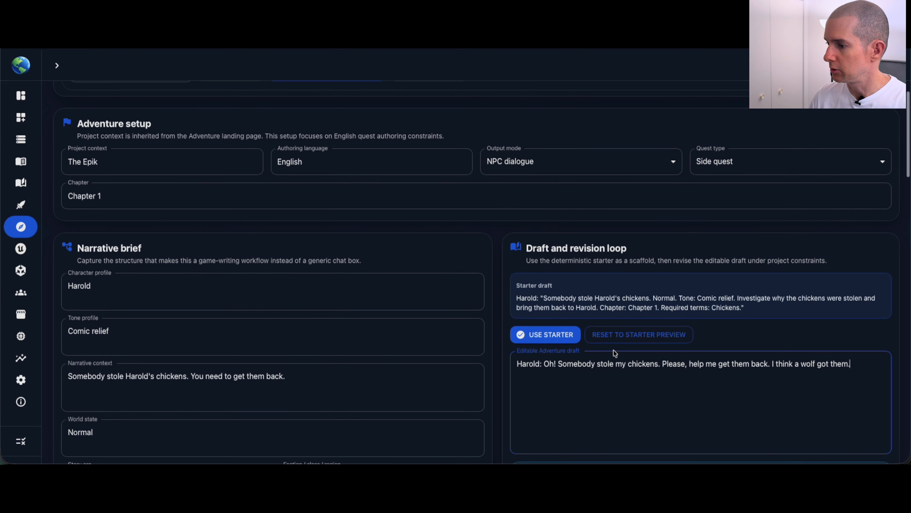
left_click_drag(775, 371, 857, 376)
key("BackSpace")
key("BackSpace")
key("BackSpace")
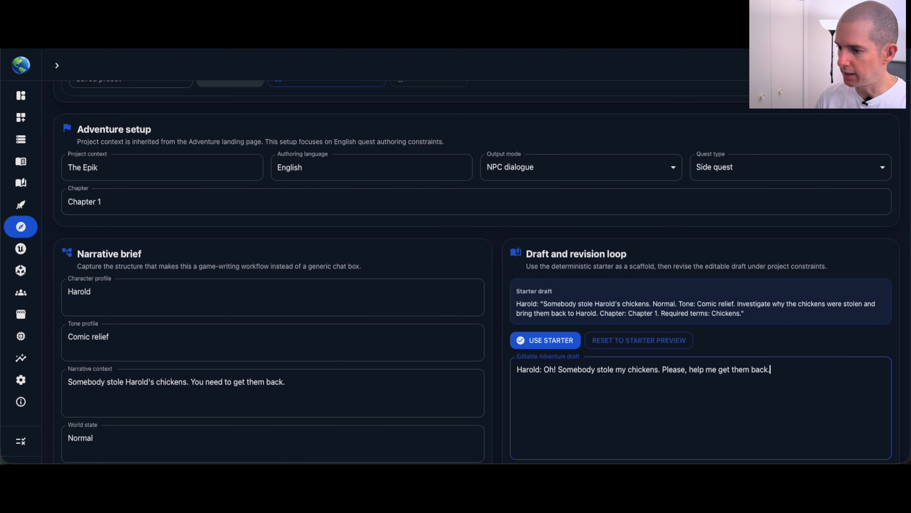
Submit the chicken quest draft to the project
scroll(701, 313, "down", 20)
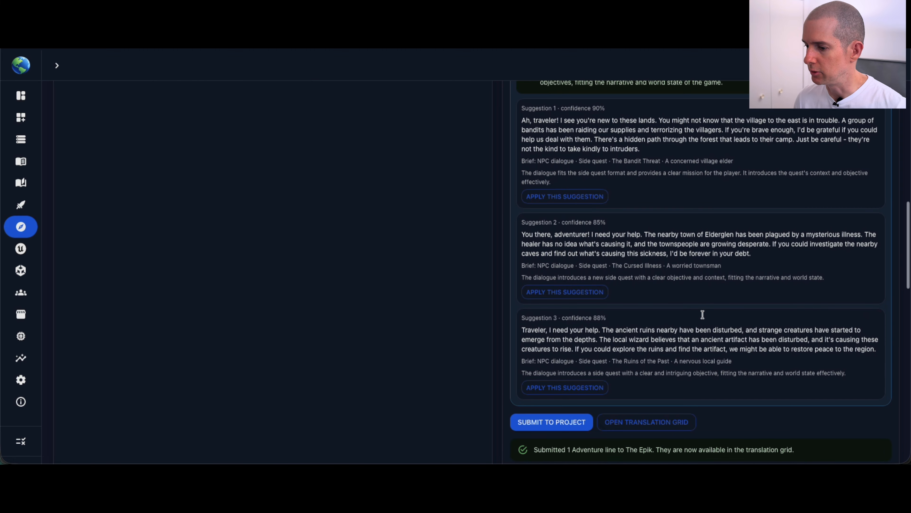
scroll(702, 315, "down", 3)
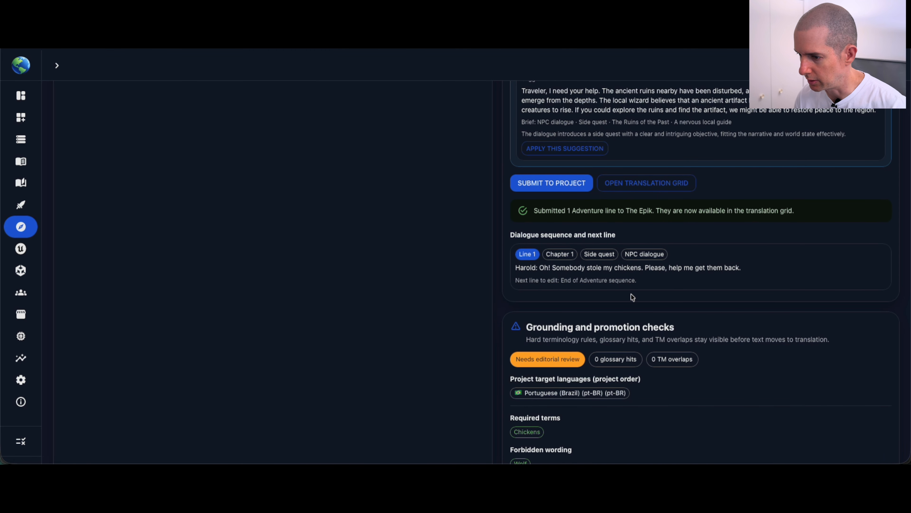
left_click(542, 180)
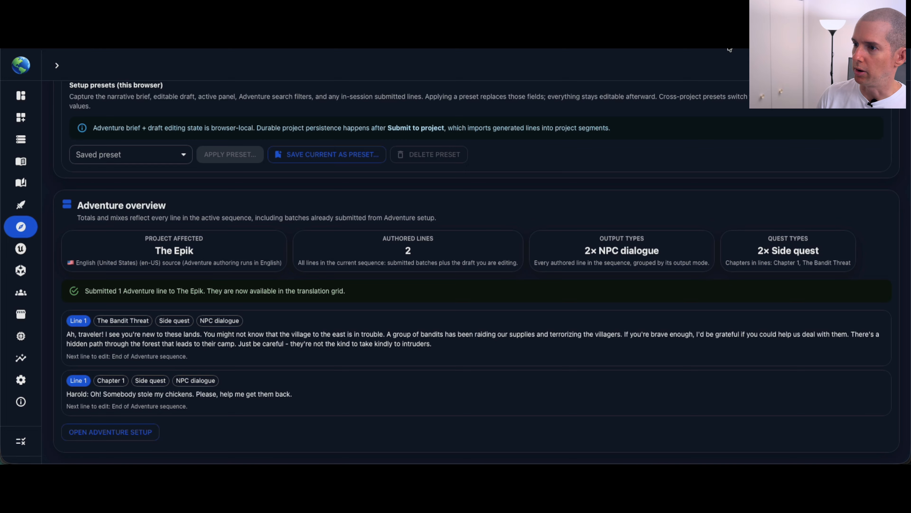
Reload the translation grid and examine the source and target of the newly submitted chapter 1 side quest segment
key("super+r")
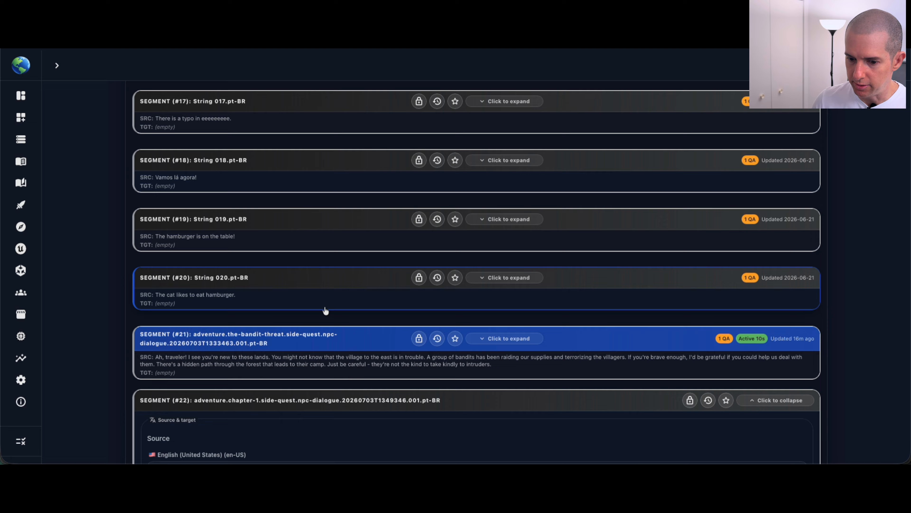
scroll(325, 311, "down", 3)
scroll(325, 311, "down", 1)
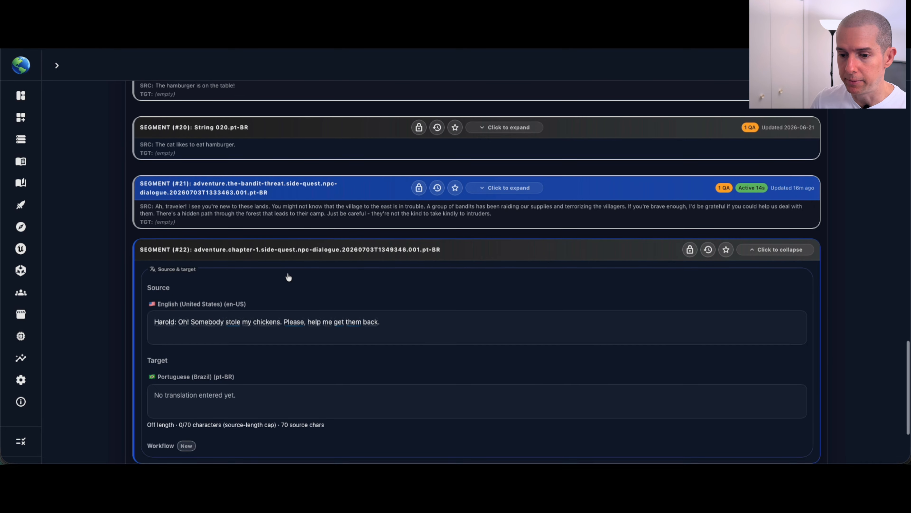
scroll(288, 277, "down", 2)
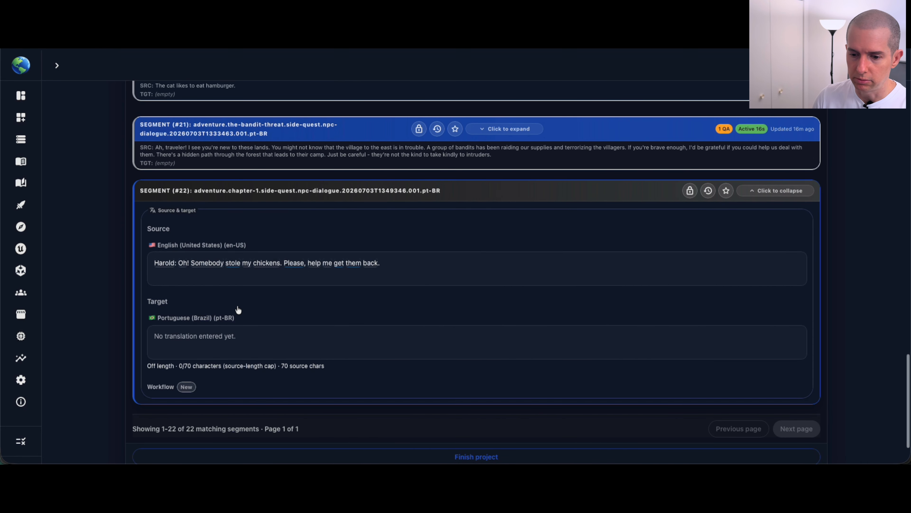
scroll(236, 307, "down", 1)
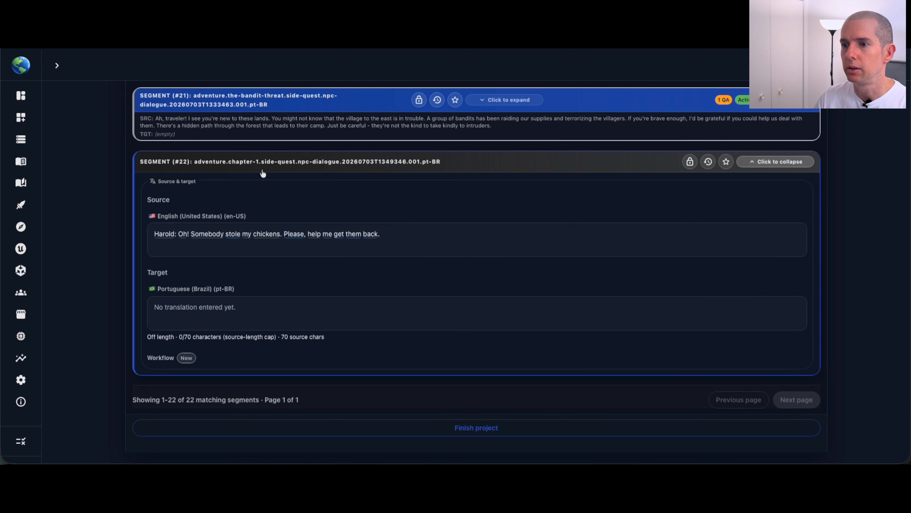
Return to The Epik's Adventure overview and reopen the Adventure setup with its narrative brief and draft
left_click(228, 51)
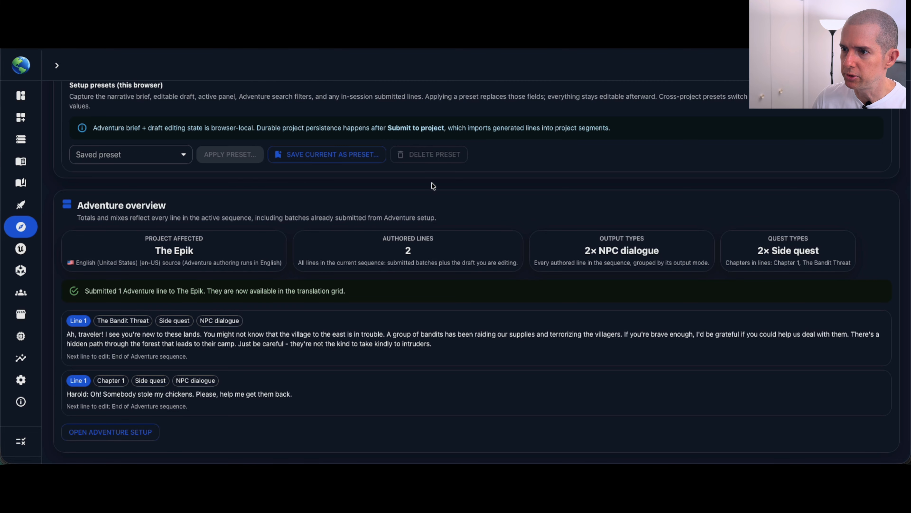
left_click(403, 41)
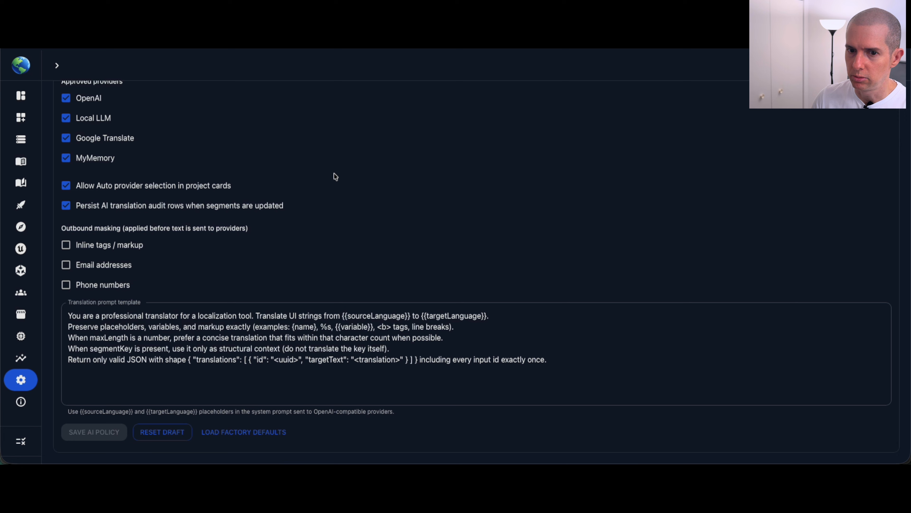
scroll(333, 173, "up", 3)
left_click(215, 51)
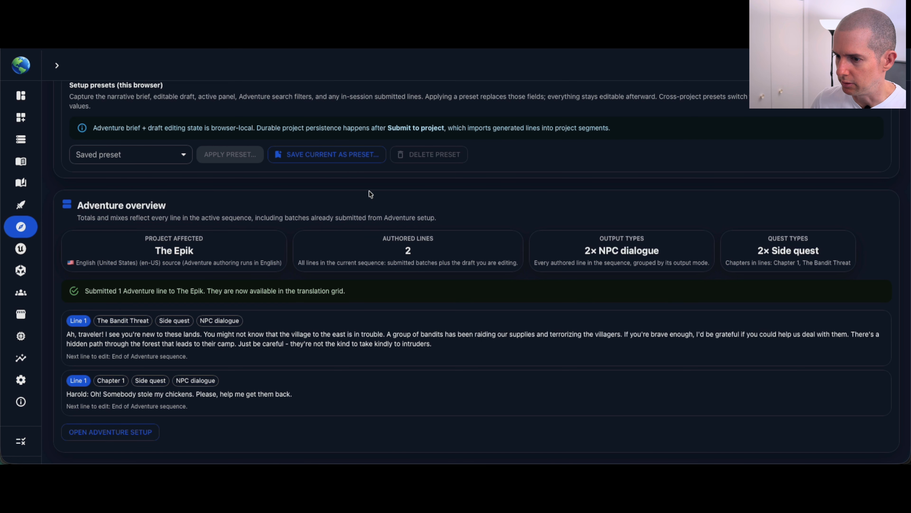
scroll(369, 192, "up", 2)
scroll(369, 194, "up", 2)
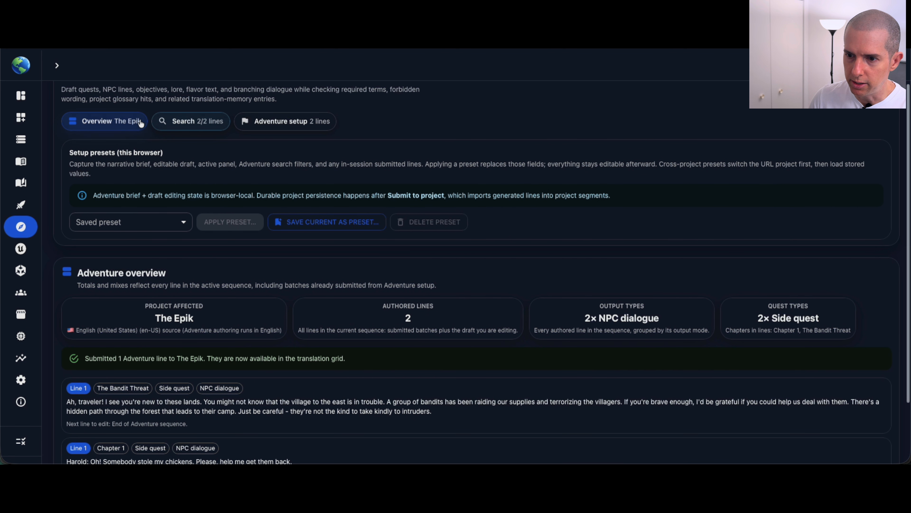
left_click(284, 122)
scroll(503, 238, "down", 9)
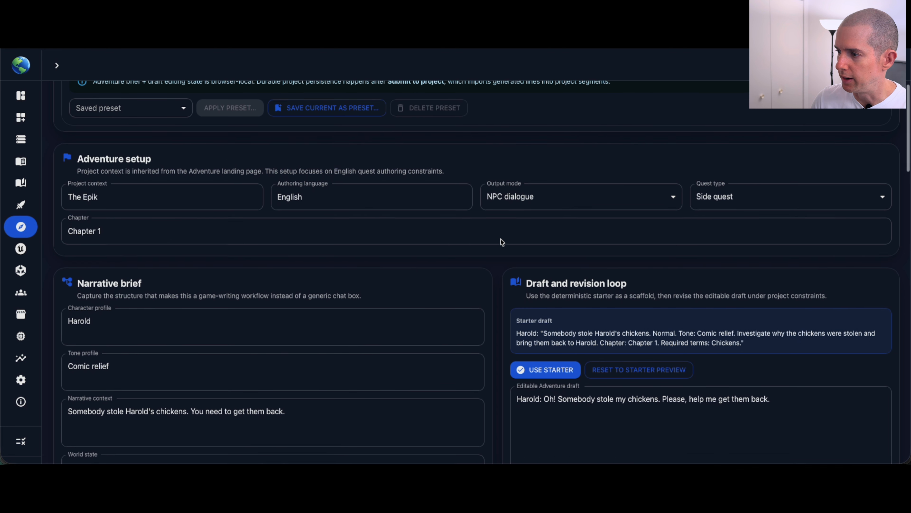
Clear the character profile, tone profile and narrative context in the narrative brief
scroll(501, 242, "down", 3)
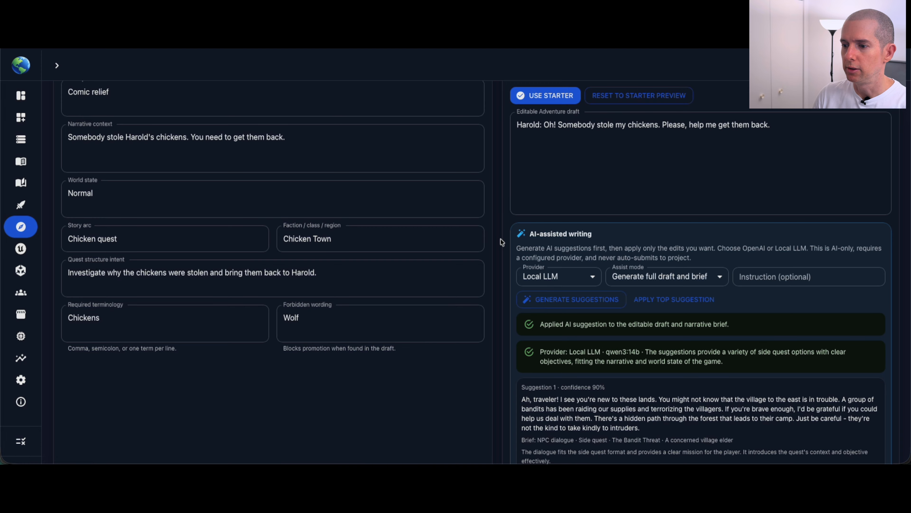
scroll(492, 246, "up", 5)
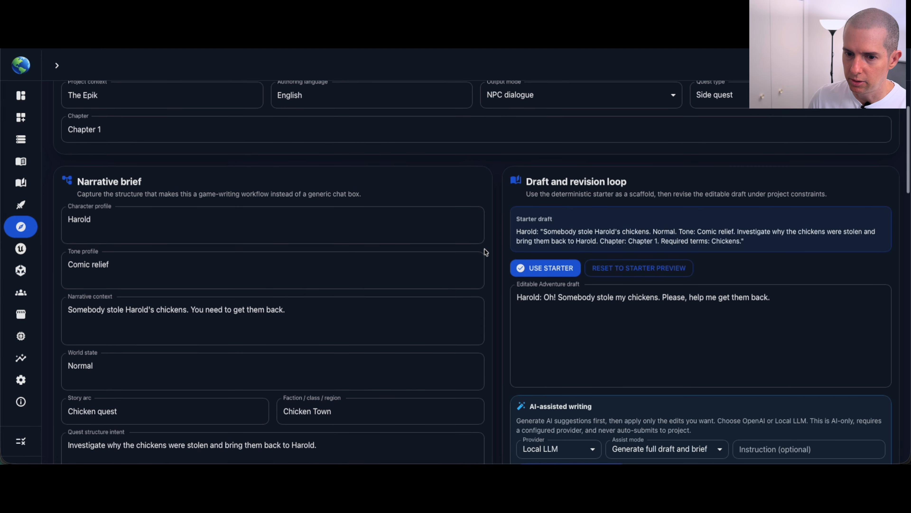
scroll(484, 249, "up", 1)
double_click(87, 242)
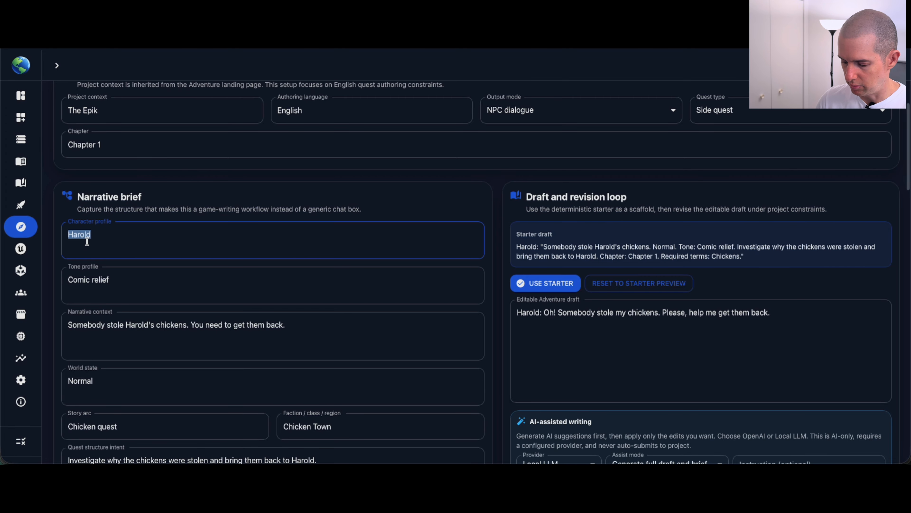
key("BackSpace")
left_click(118, 287)
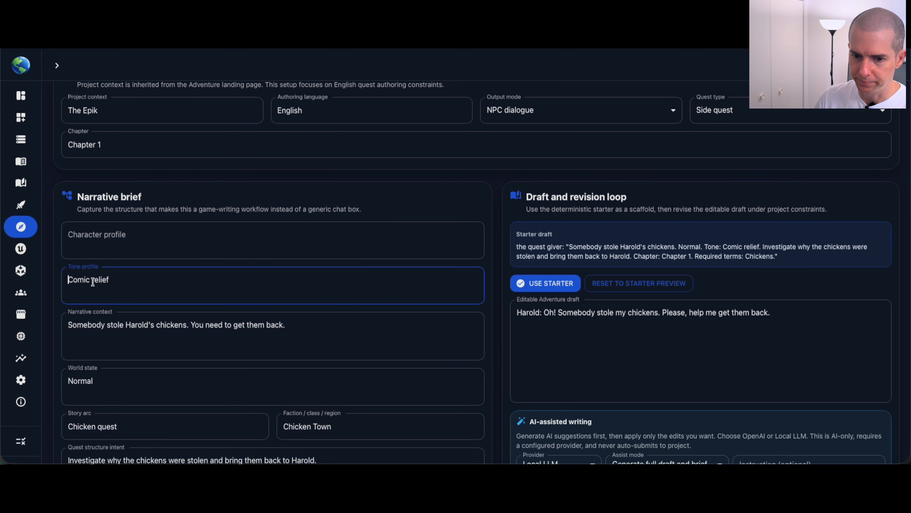
triple_click(93, 282)
key("BackSpace")
left_click(112, 325)
triple_click(112, 325)
key("BackSpace")
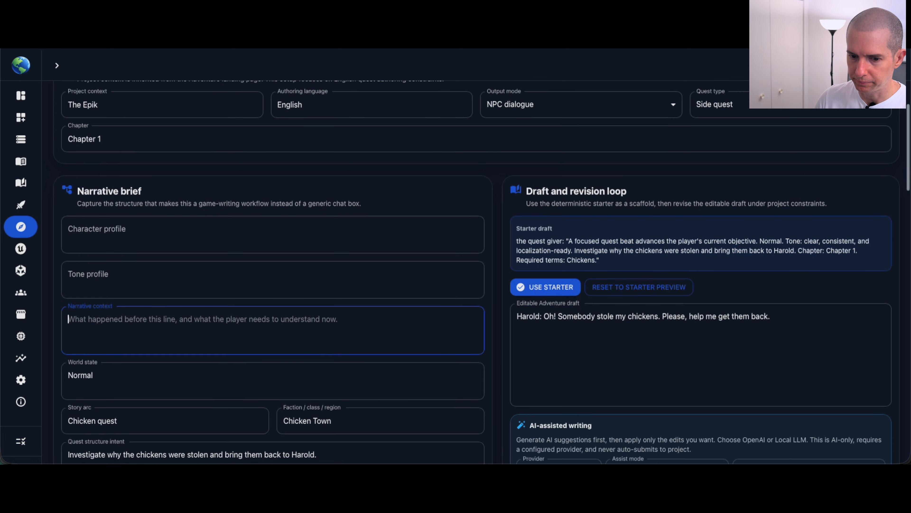
Clear the world state, story arc and faction / class / region entries in the narrative brief
scroll(101, 274, "down", 3)
left_click(101, 274)
triple_click(84, 265)
key("BackSpace")
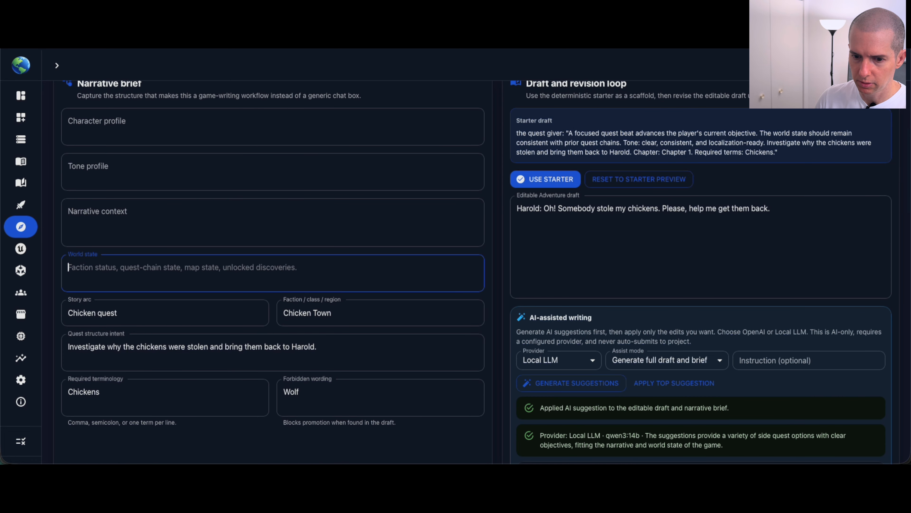
triple_click(89, 312)
key("BackSpace")
left_click(298, 312)
triple_click(298, 312)
key("BackSpace")
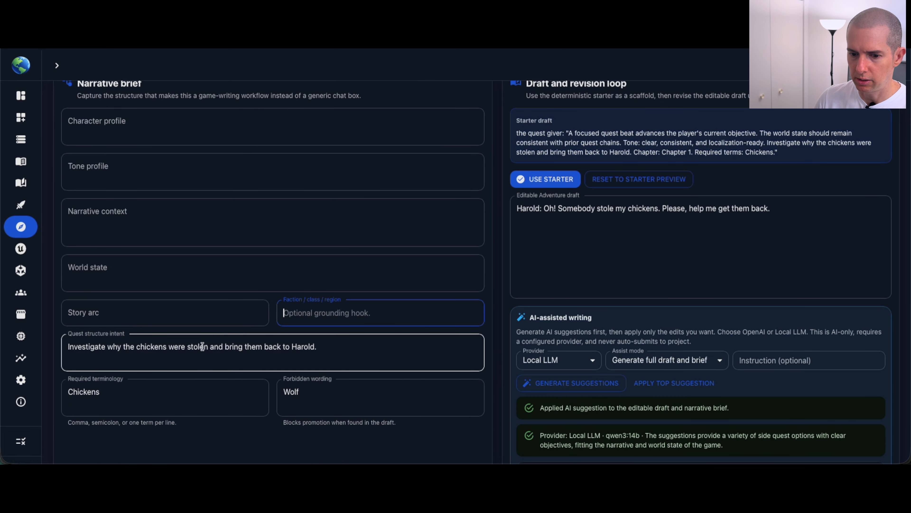
Clear the quest structure intent, required terminology and forbidden wording in the narrative brief
left_click(203, 346)
triple_click(202, 347)
key("BackSpace")
left_click(107, 392)
triple_click(95, 392)
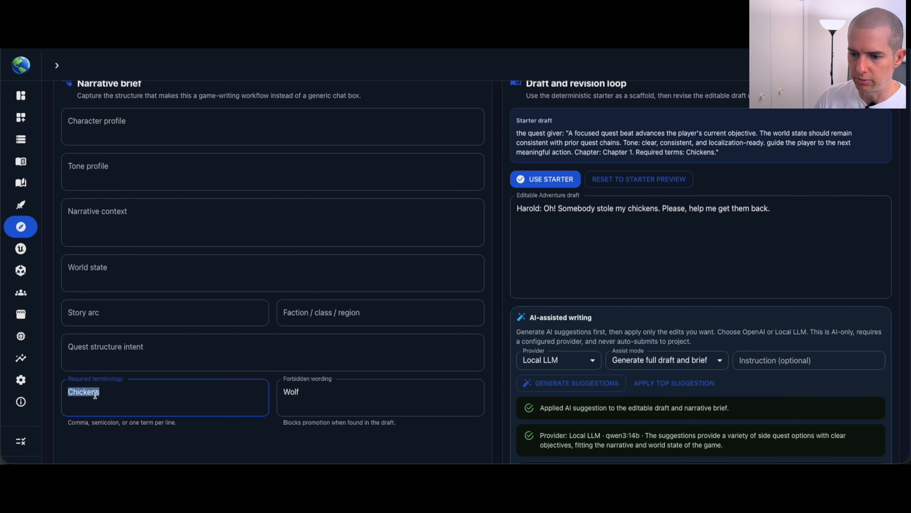
key("BackSpace")
left_click(295, 392)
triple_click(297, 391)
key("BackSpace")
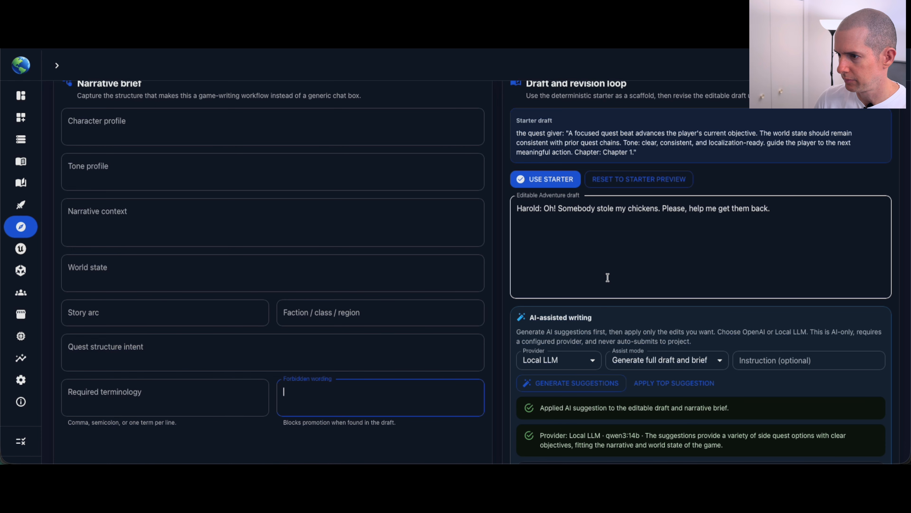
Reset the editable draft to the starter preview and keep the AI assist mode on Generate full draft and brief
left_click(638, 179)
scroll(631, 211, "down", 3)
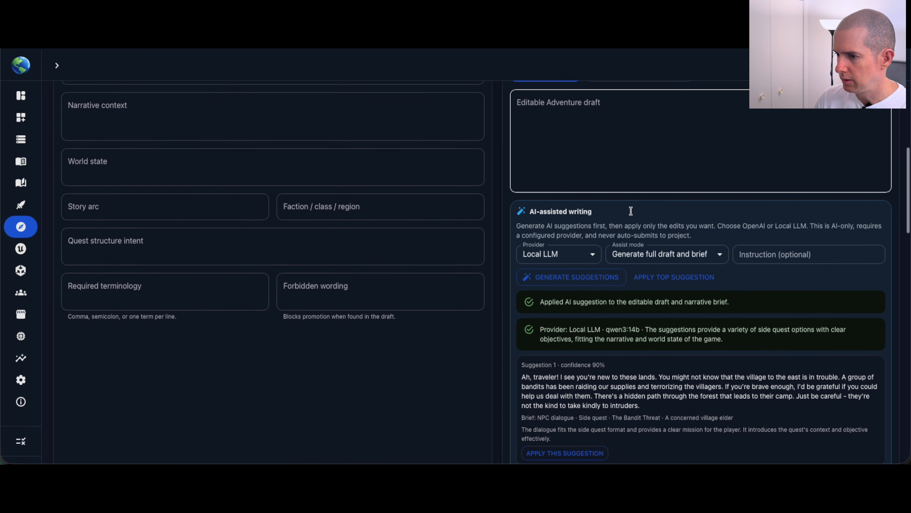
scroll(631, 211, "down", 1)
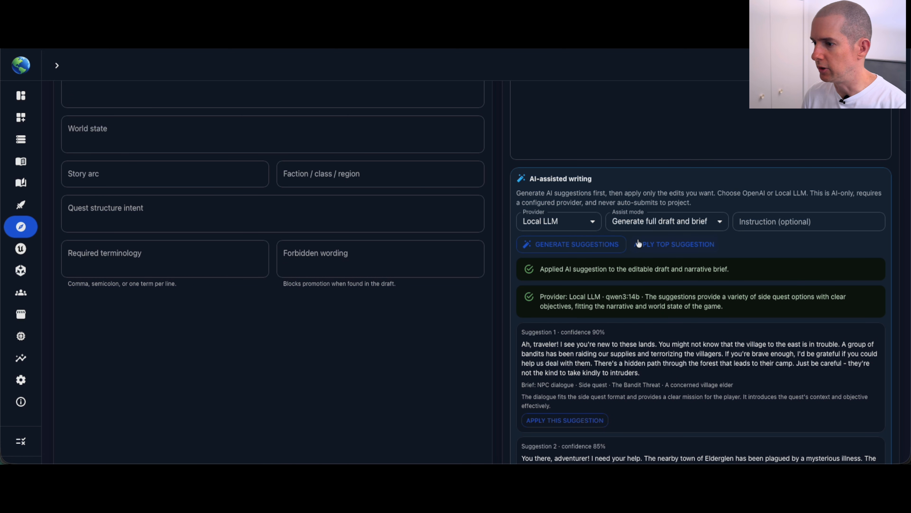
left_click(703, 223)
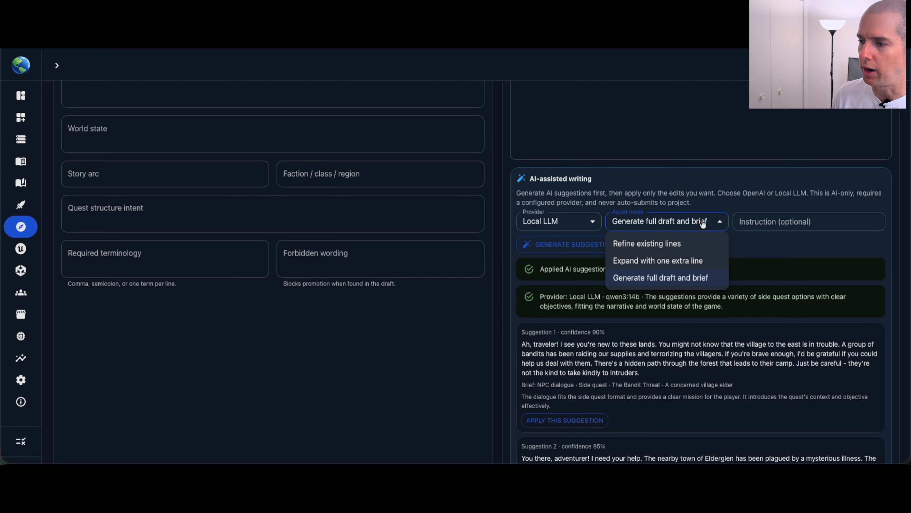
left_click(656, 279)
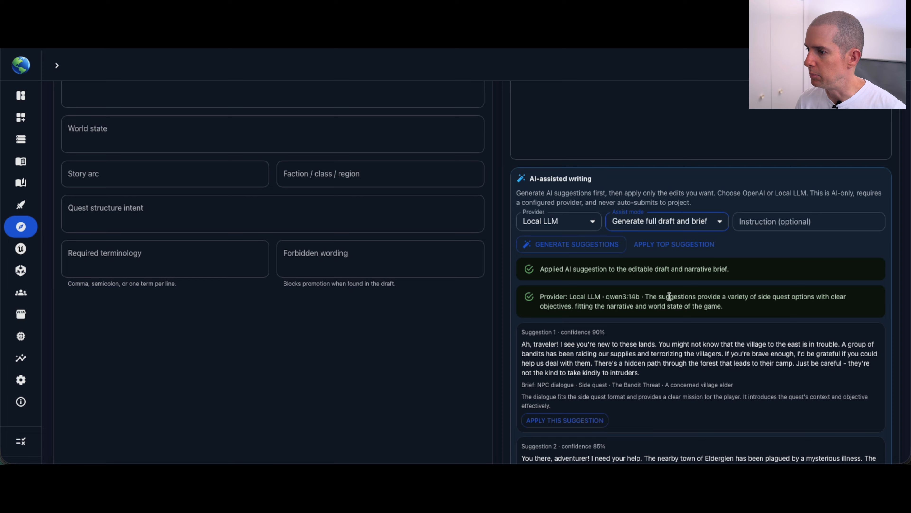
Generate suggestions from the instruction "The chicken owner is called Harold. Please make this a fun quest about recovering chickens. Use a comic relief tone."
left_click(788, 221)
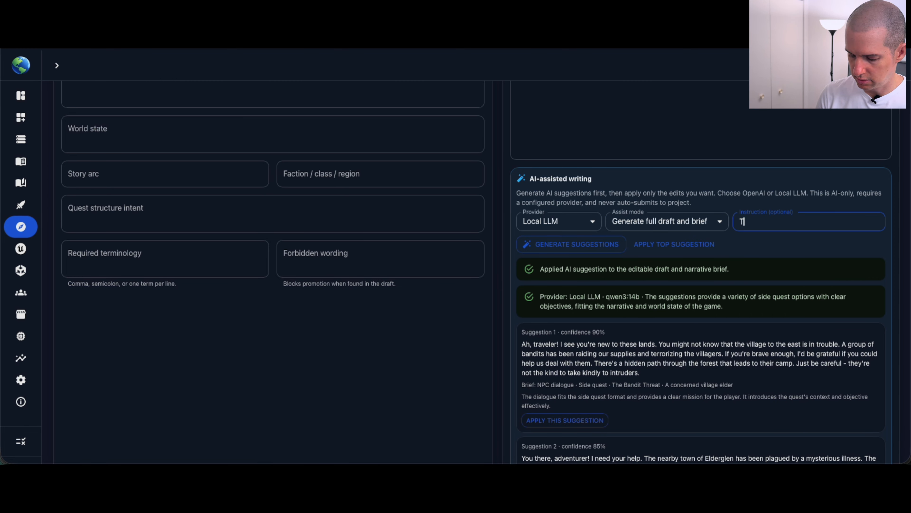
type("The chicken")
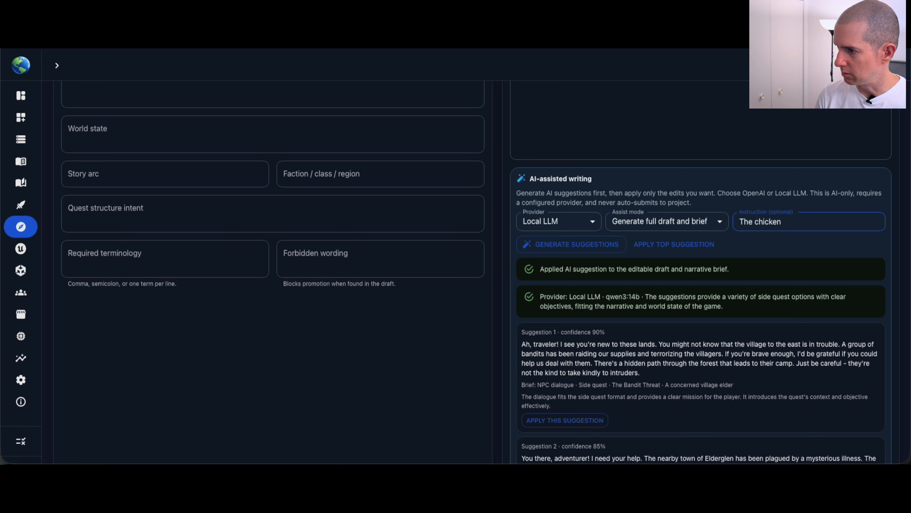
type(" owner is cal")
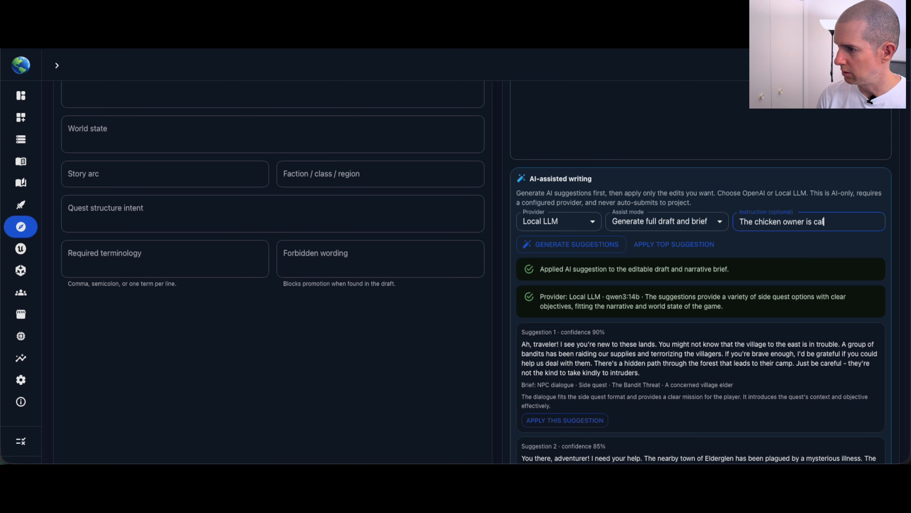
type("led Harold.")
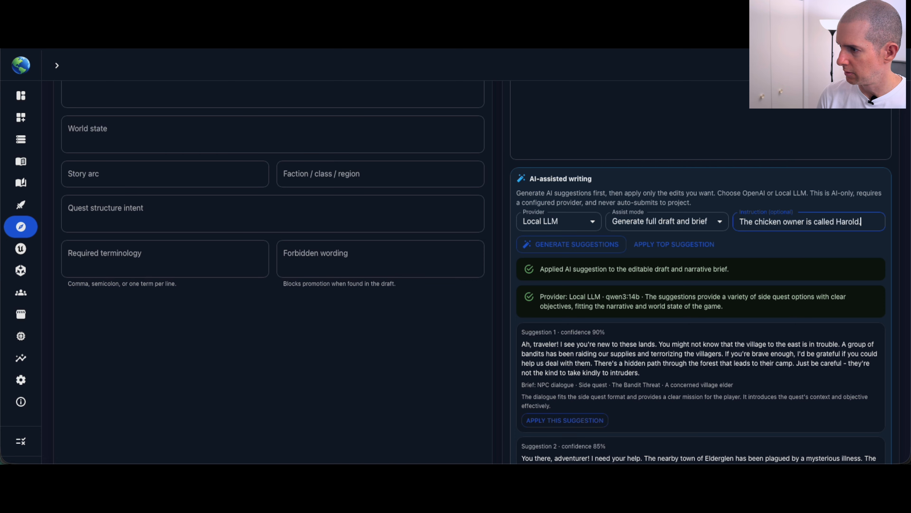
type(" Please")
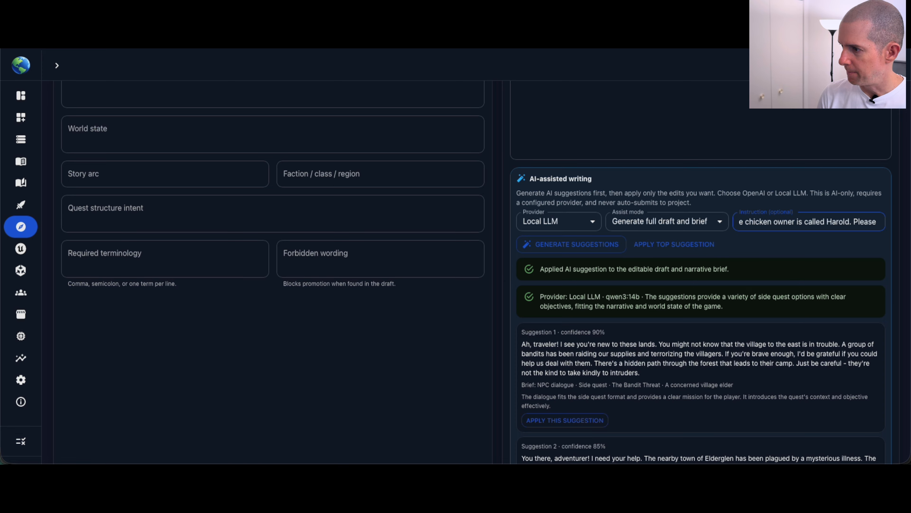
type(" make this")
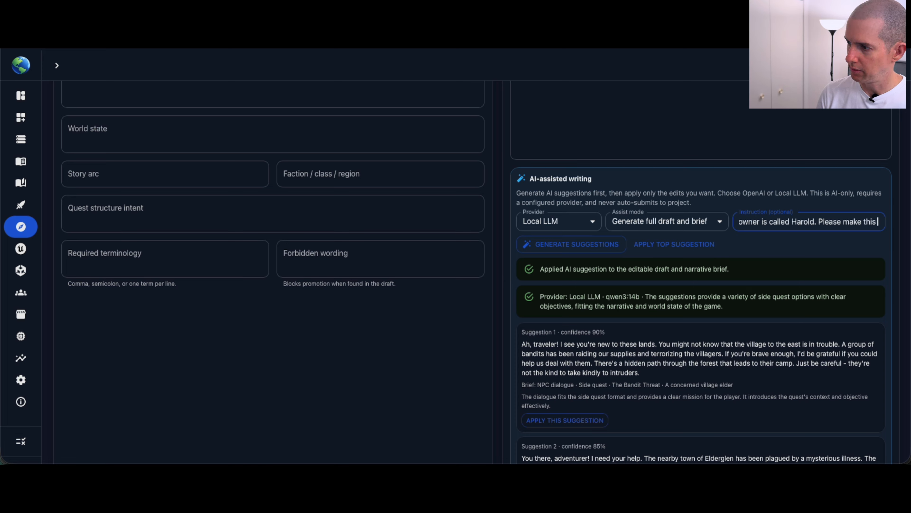
type(" a fun qu")
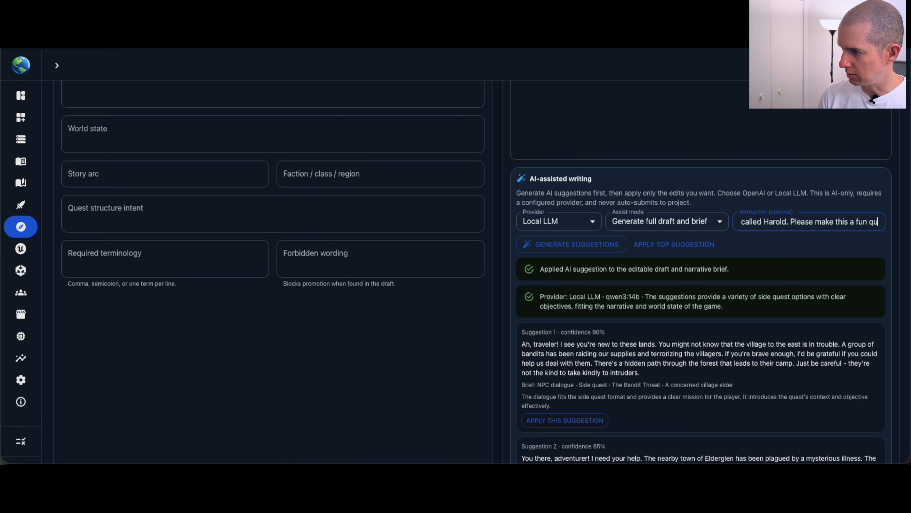
type("est about")
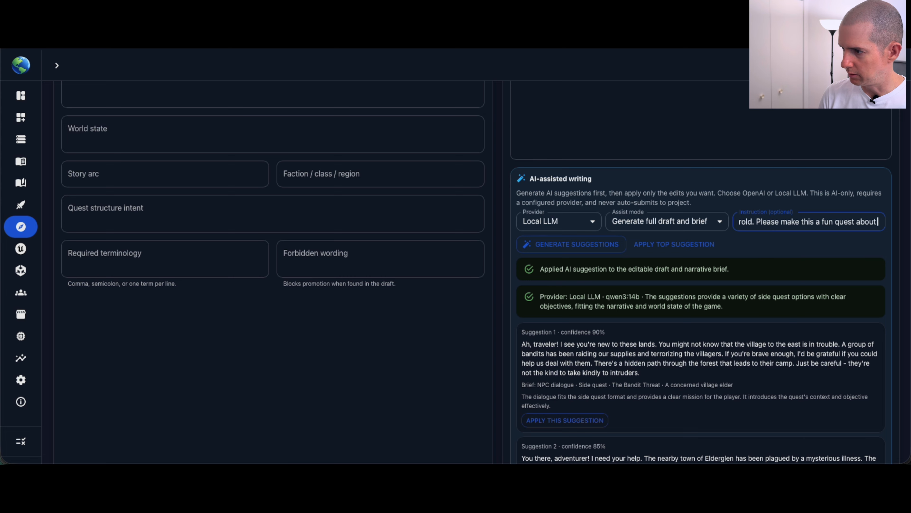
type(" recovering")
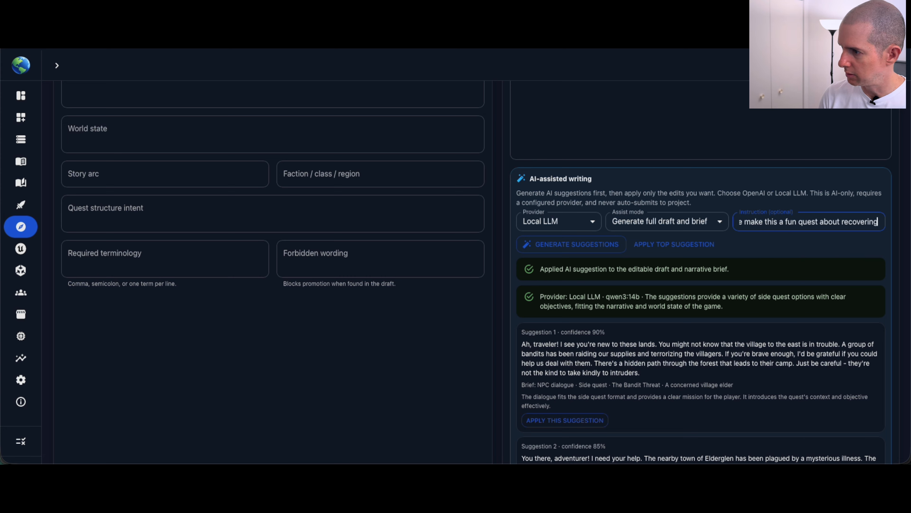
type(" chicken")
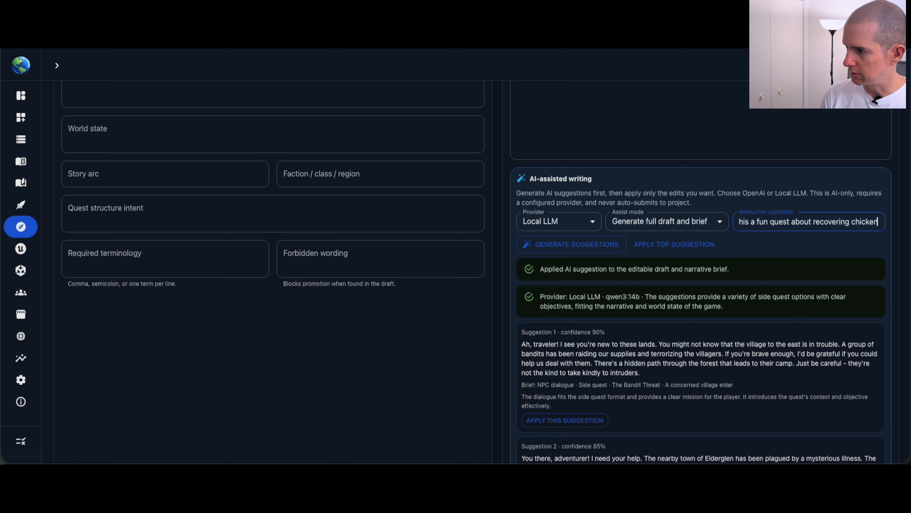
type("s. Use a comic")
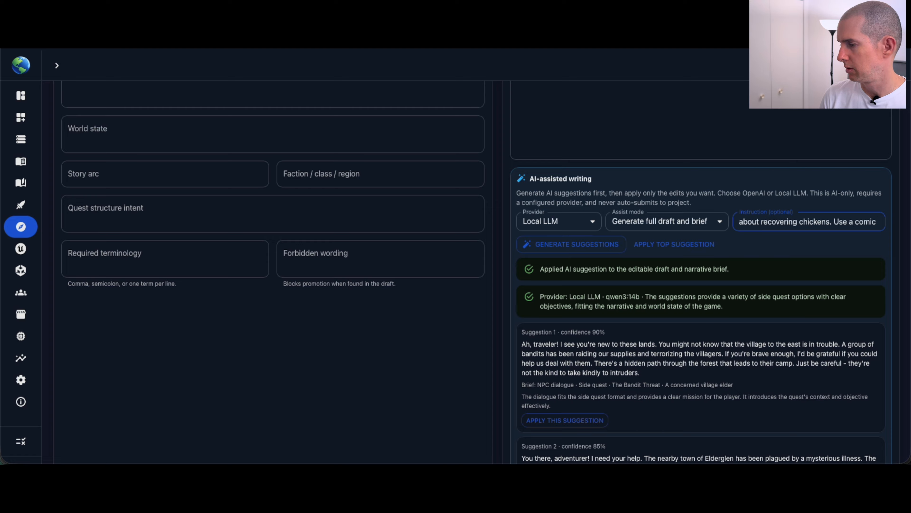
type(" reli")
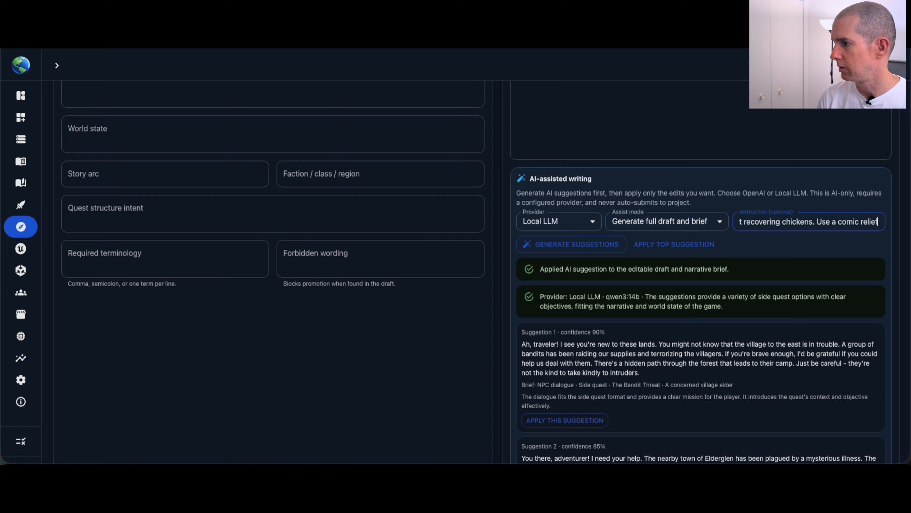
type("ef tone.")
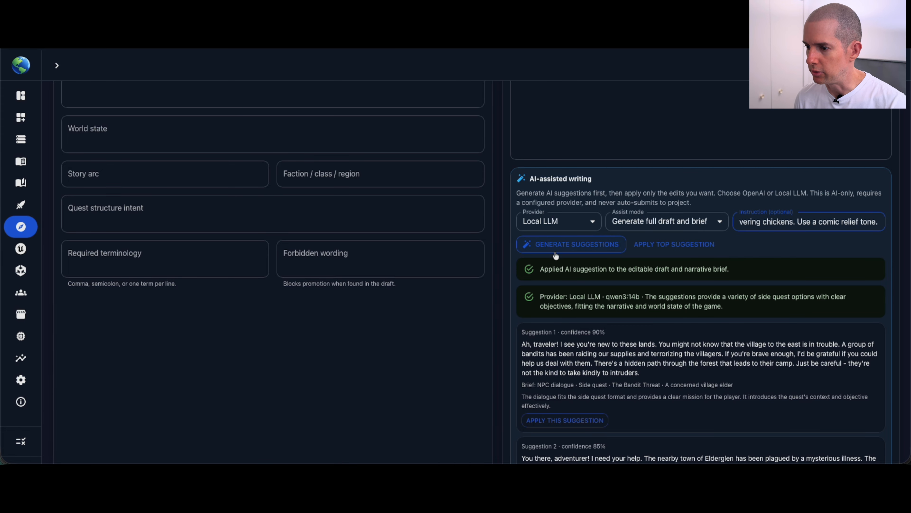
left_click(563, 249)
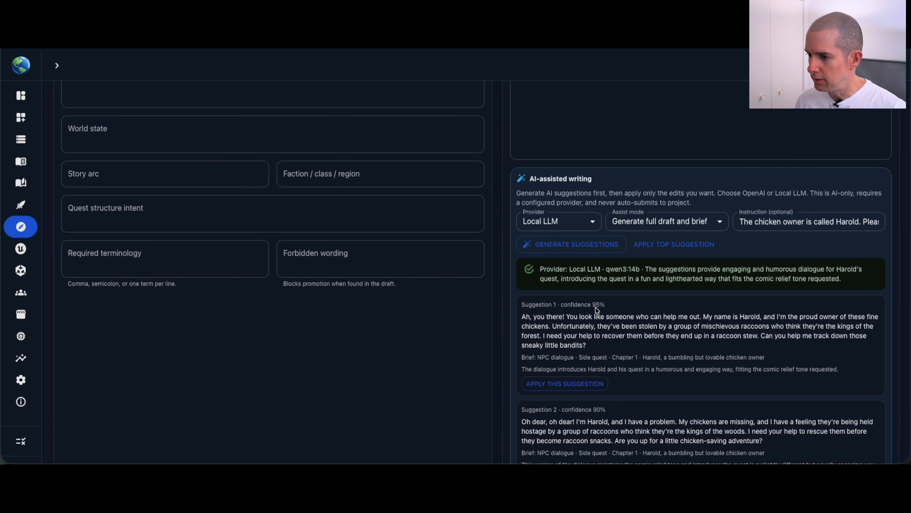
Compare the generated suggestions and apply Suggestion 1 to the editable draft and narrative brief
scroll(596, 307, "down", 5)
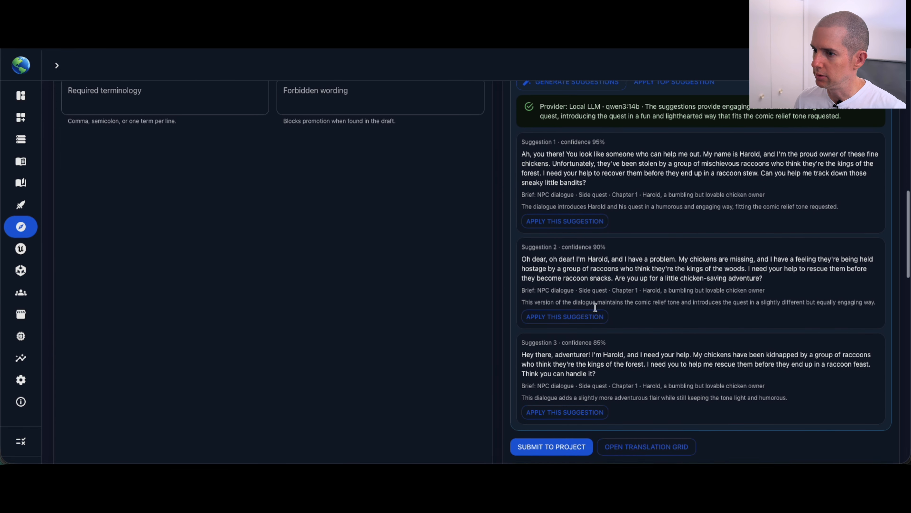
scroll(595, 306, "up", 1)
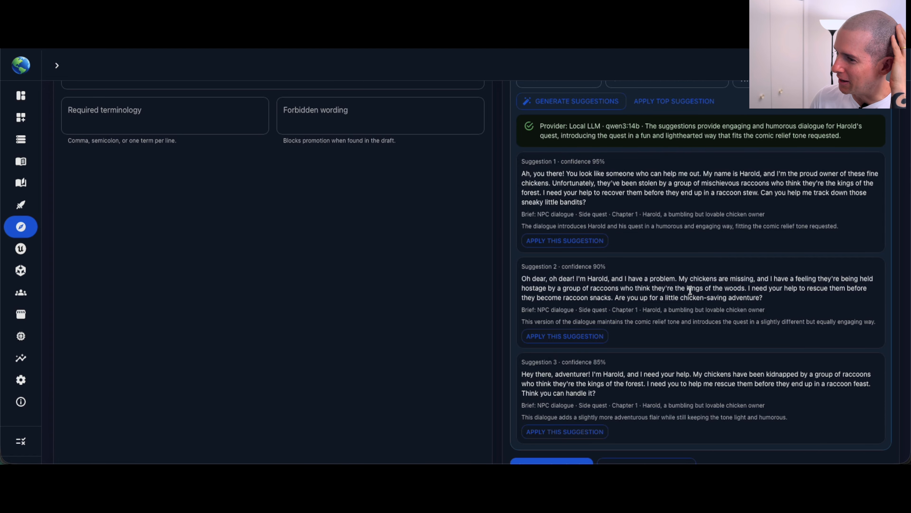
scroll(686, 316, "down", 3)
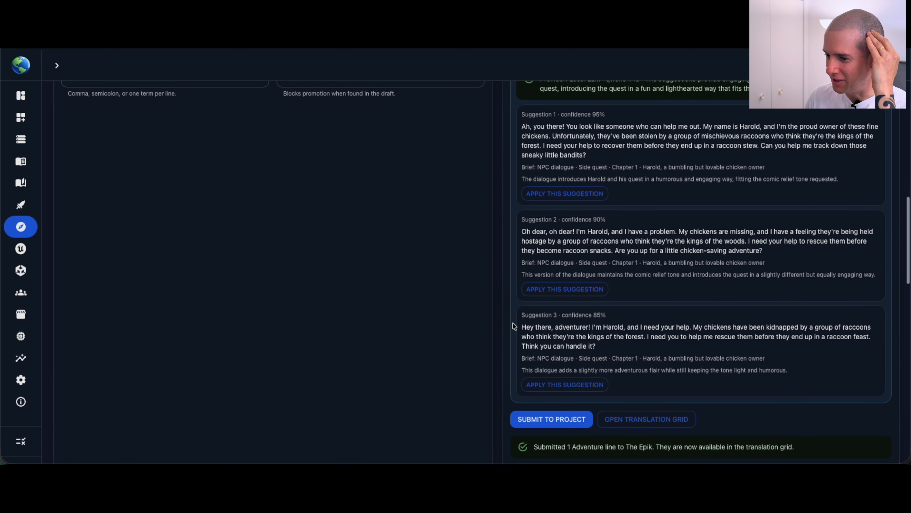
scroll(553, 329, "up", 10)
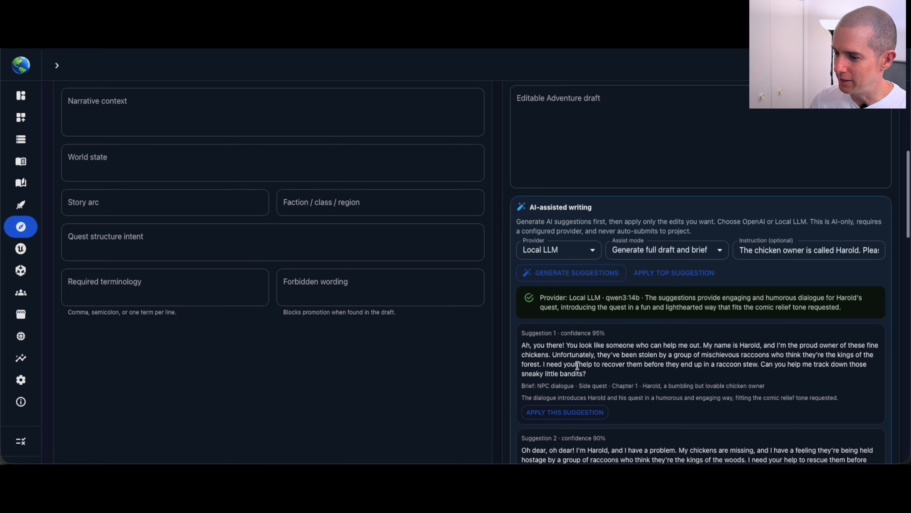
left_click(569, 413)
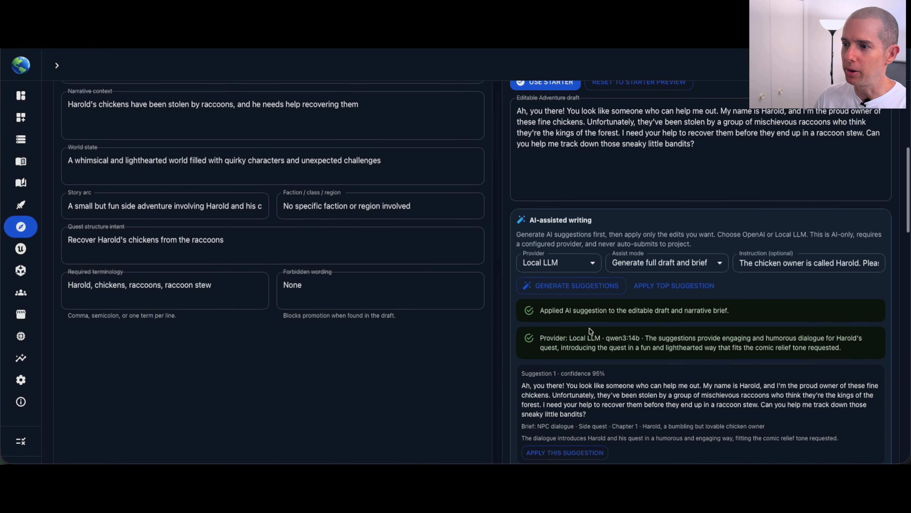
Delete the draft sentence "Unfortunately, they've been stolen by a group of mischievous raccoons who think they're the kings of the forest."
scroll(589, 328, "up", 8)
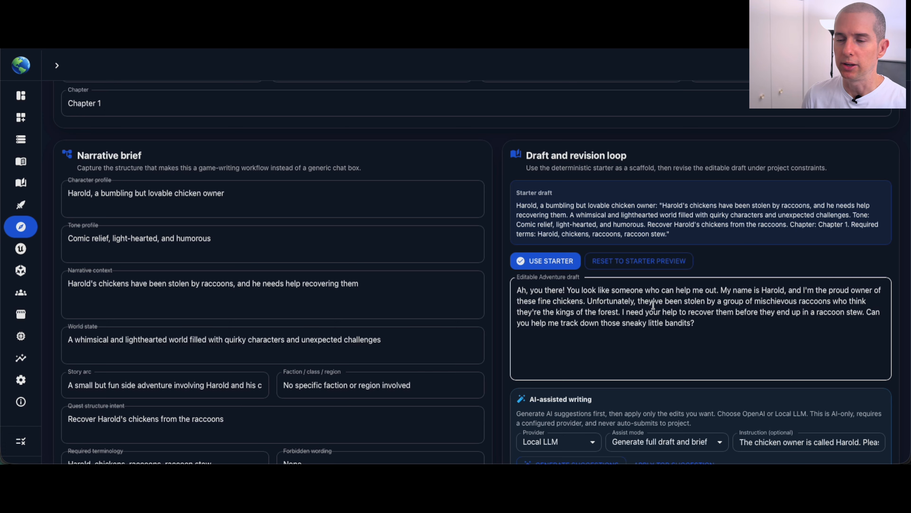
left_click(588, 302)
left_click_drag(588, 302, 618, 319)
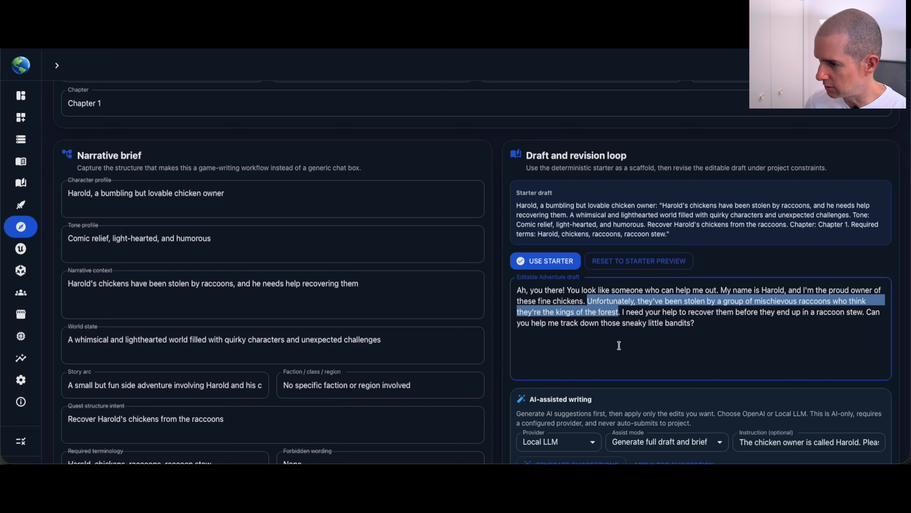
key("BackSpace")
key("Delete")
key("Delete")
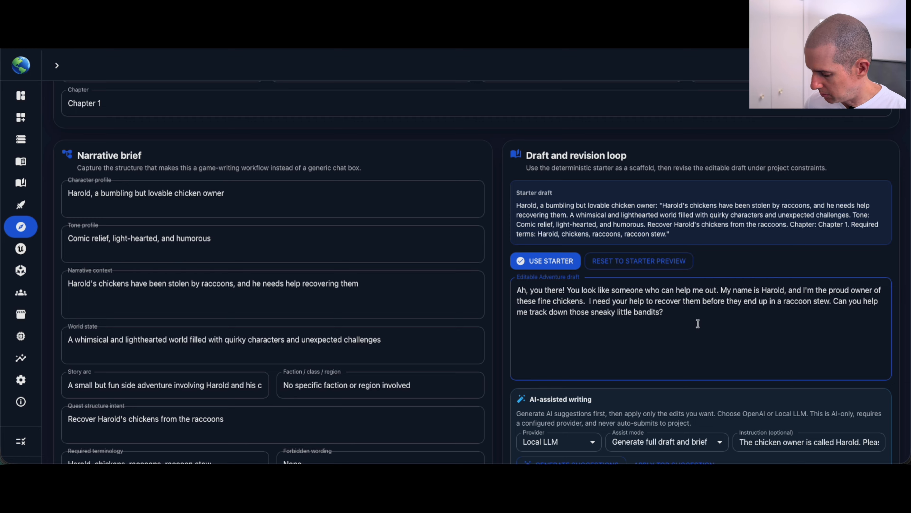
Tidy the spacing in the editable draft and shorten its ending so it closes with "I need your help to recover them."
key("Delete")
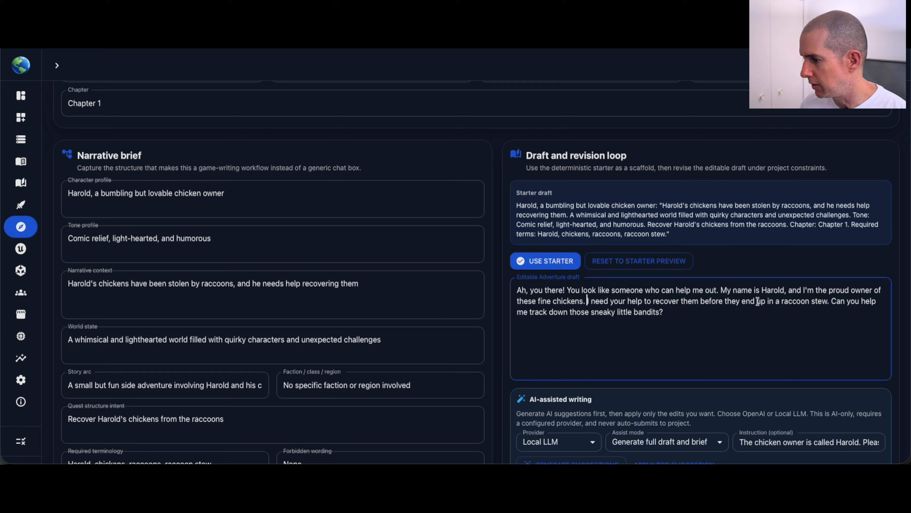
left_click_drag(757, 302, 755, 309)
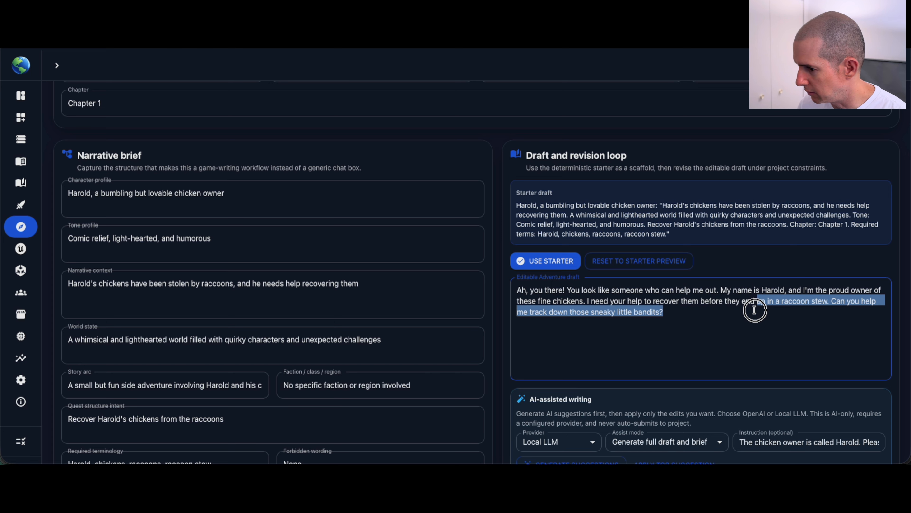
key("BackSpace")
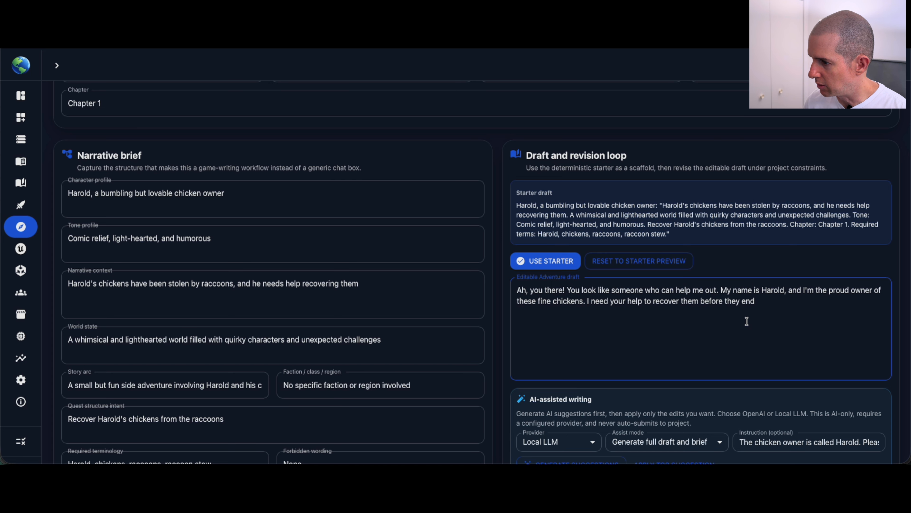
left_click(698, 302, "shift")
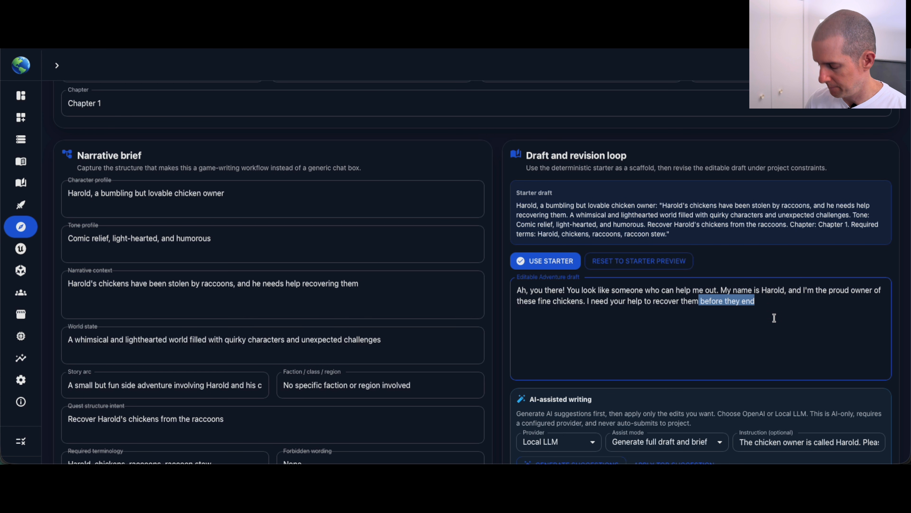
key("BackSpace")
type(".")
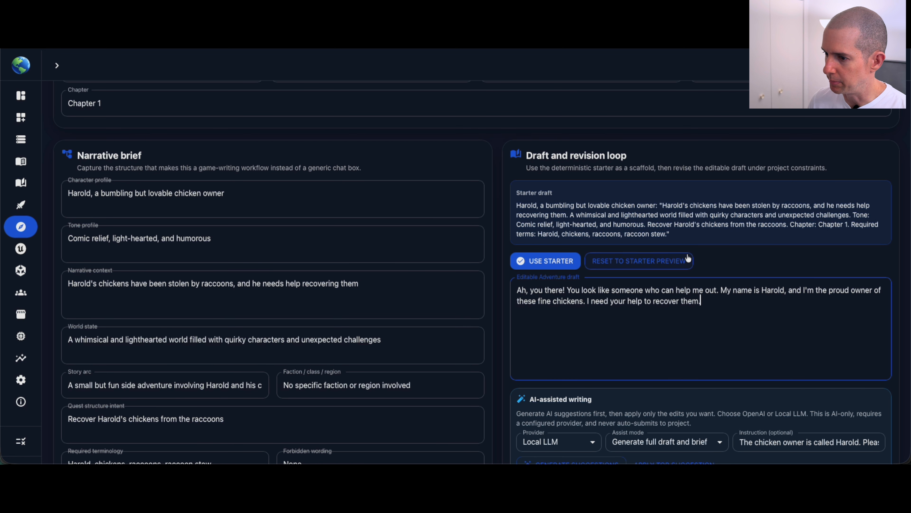
Cut the narrative brief's required terminology down to the single term Harold
scroll(688, 258, "down", 2)
scroll(688, 258, "down", 6)
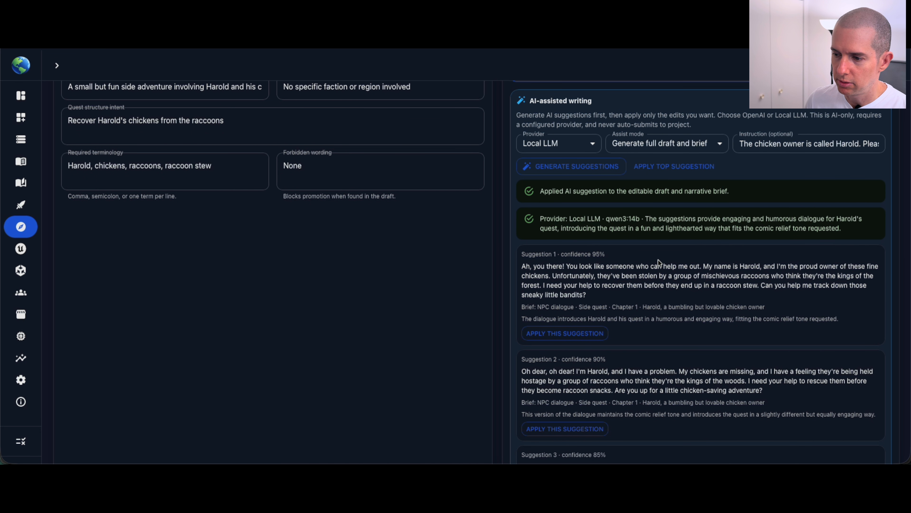
left_click(92, 165)
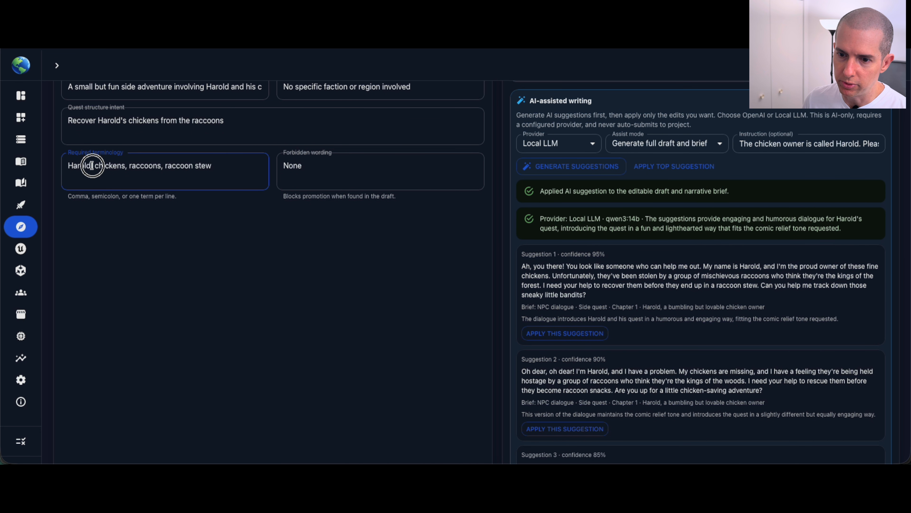
left_click_drag(92, 165, 234, 175)
key("BackSpace")
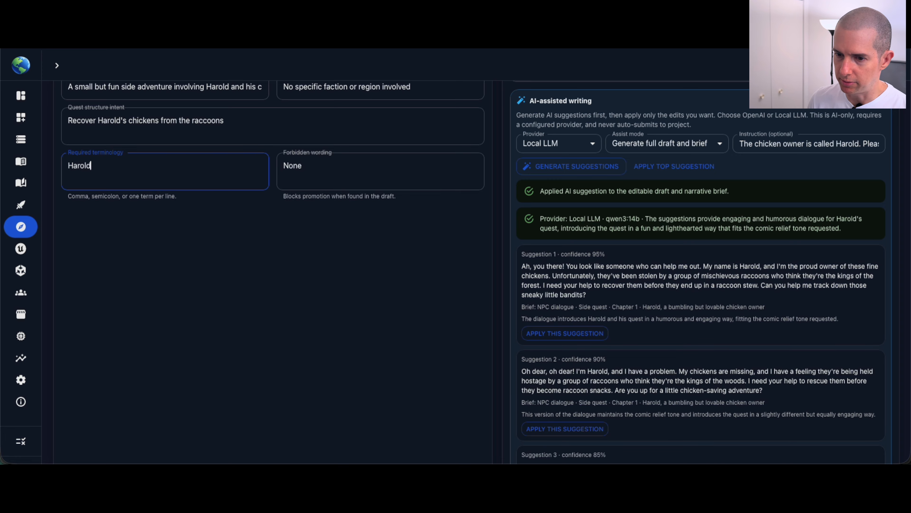
Submit the revised chicken-owner line to The Epik and look through its segments in the translation grid
scroll(525, 235, "down", 7)
scroll(525, 235, "down", 2)
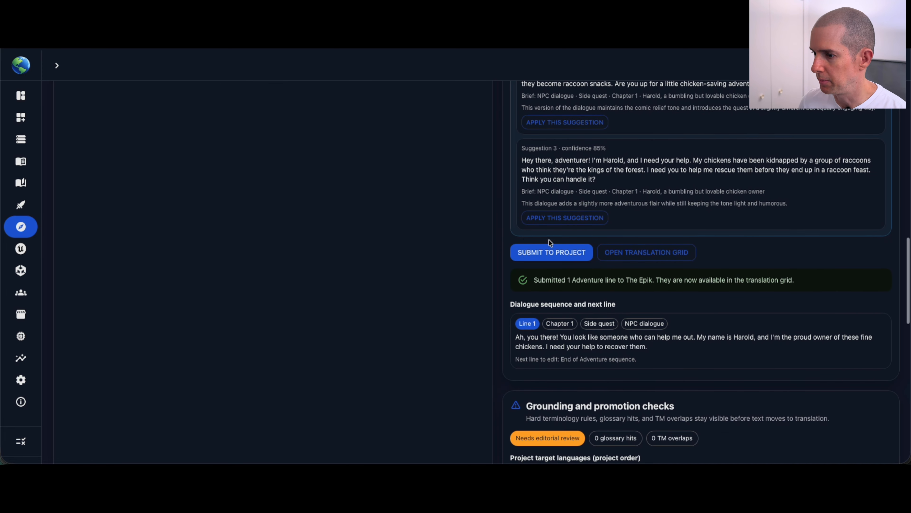
left_click(550, 251)
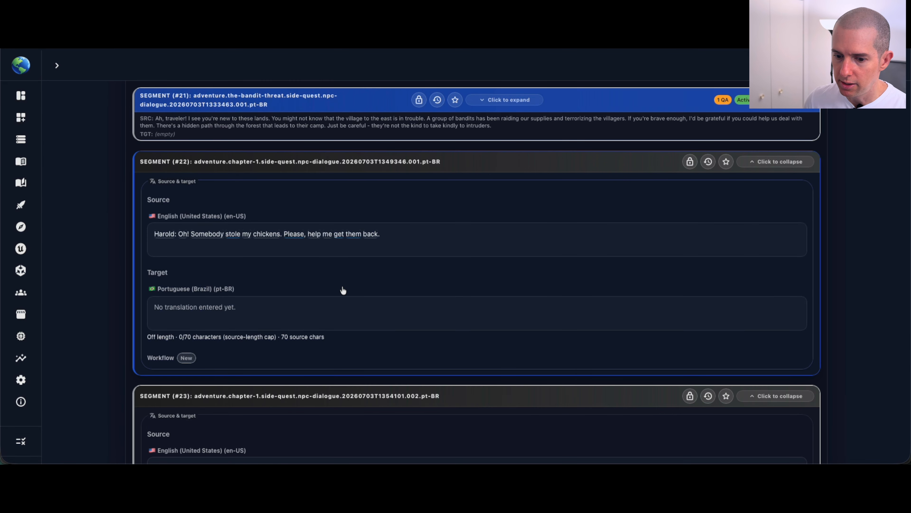
scroll(341, 289, "down", 5)
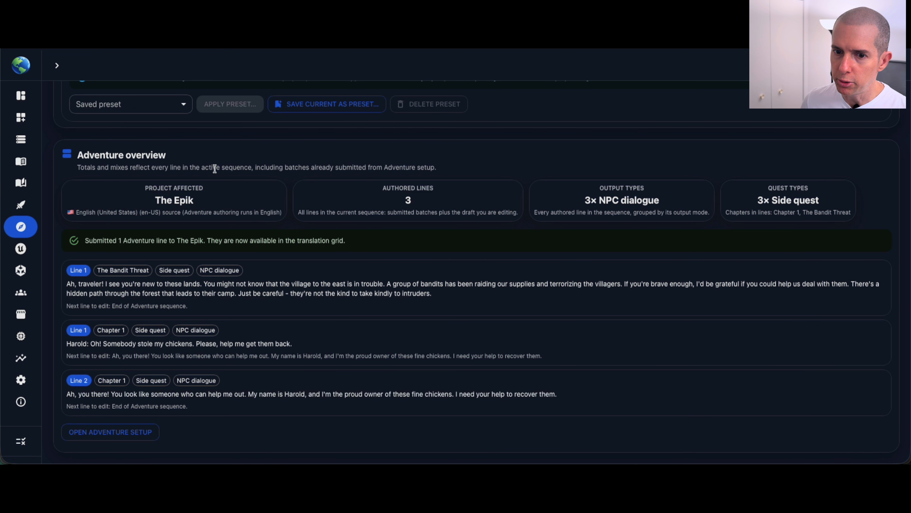
Review the Adventure overview, and search the Adventure lines filtered to the chapter The Bandit Threat
scroll(183, 146, "up", 5)
left_click(188, 158)
scroll(421, 297, "down", 3)
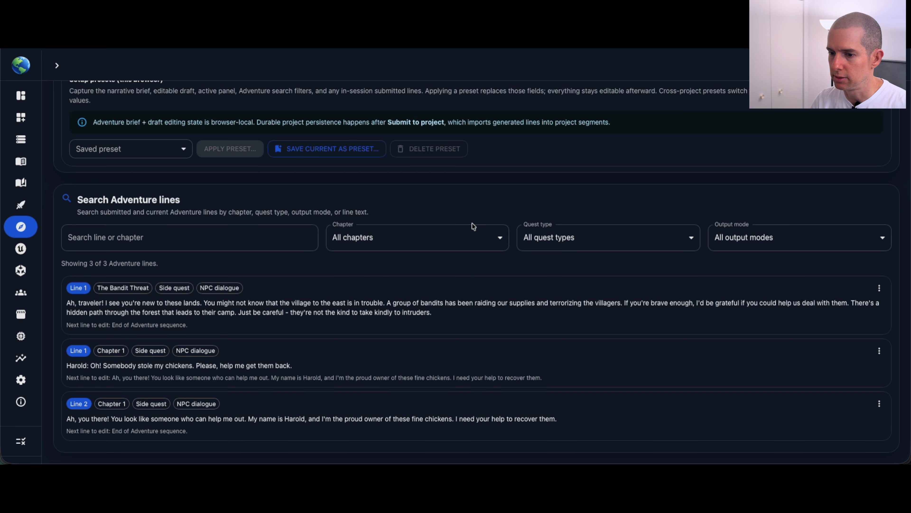
left_click(464, 234)
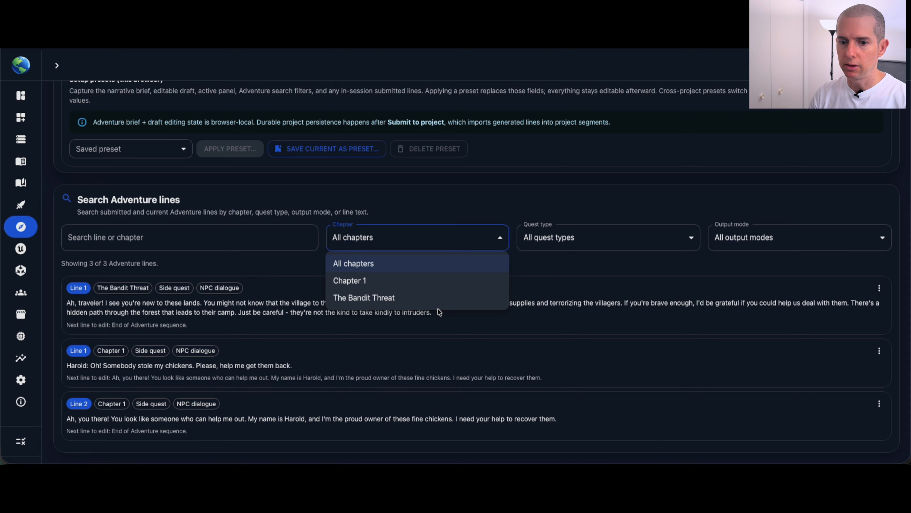
left_click(365, 298)
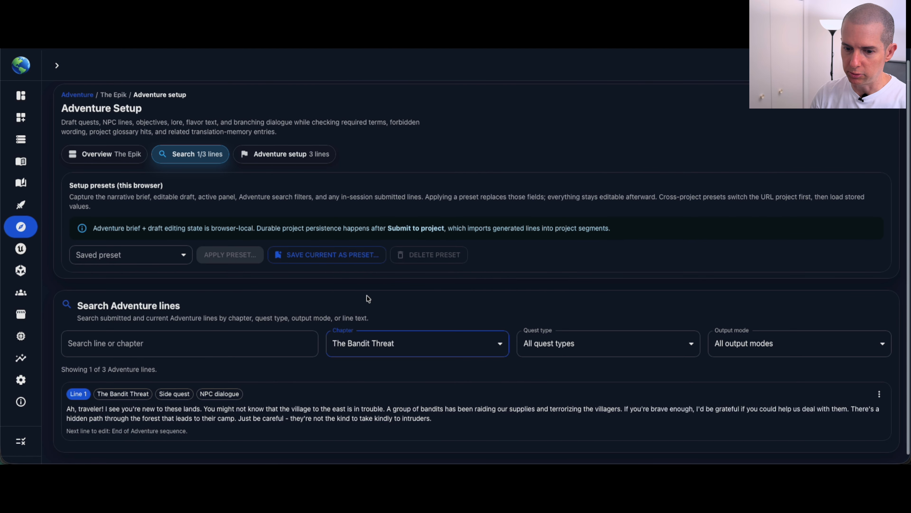
Filter the Adventure lines to Chapter 1 and examine the quest type filter, keeping all quest types and output modes
left_click(380, 343)
left_click(357, 385)
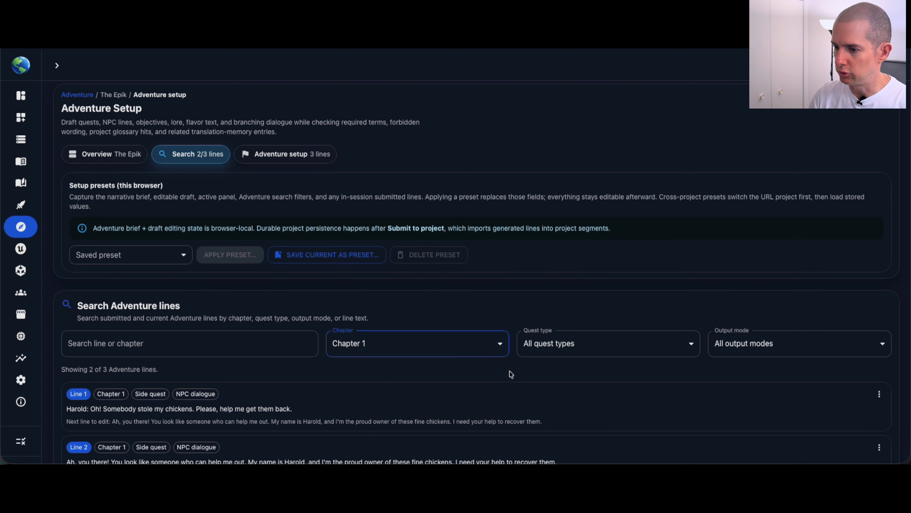
scroll(556, 345, "down", 2)
left_click(596, 299)
left_click(745, 316)
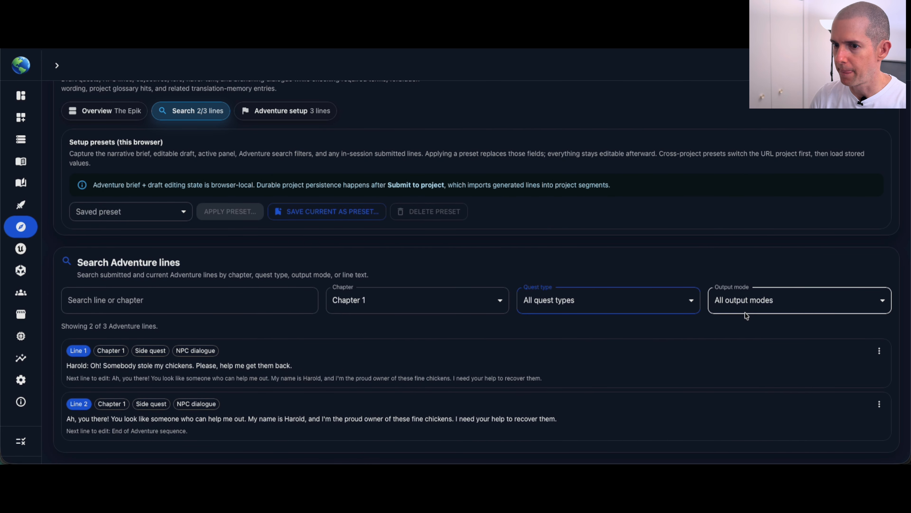
scroll(351, 165, "up", 2)
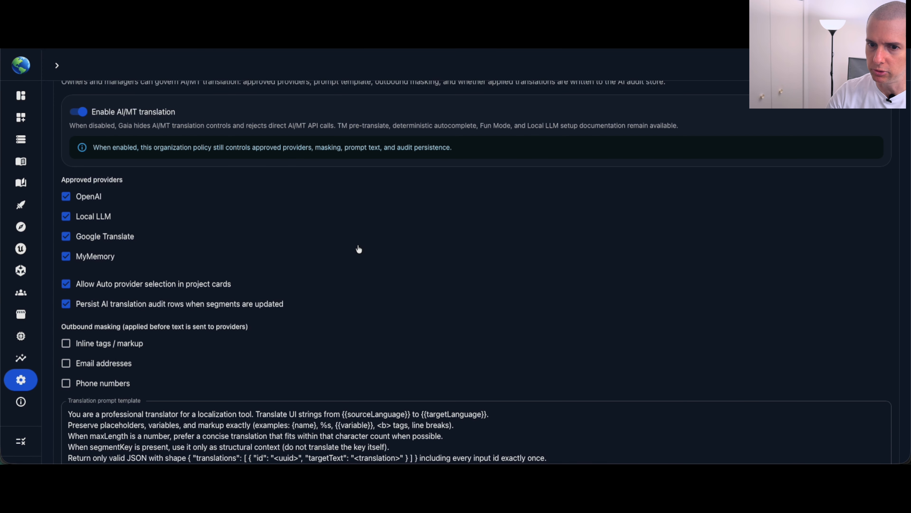
Review the organization AI policy, and try unapproving the OpenAI and Local LLM providers before approving both again
scroll(359, 248, "up", 3)
scroll(359, 248, "down", 2)
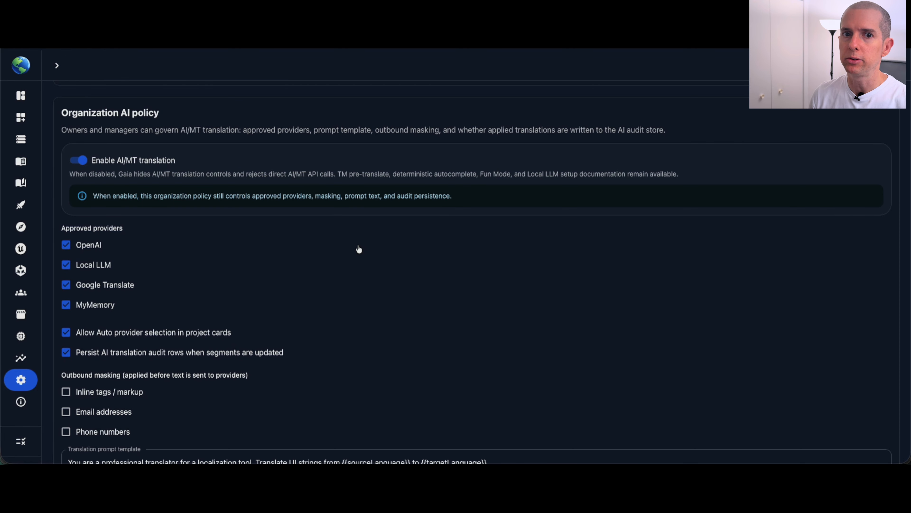
scroll(358, 249, "down", 3)
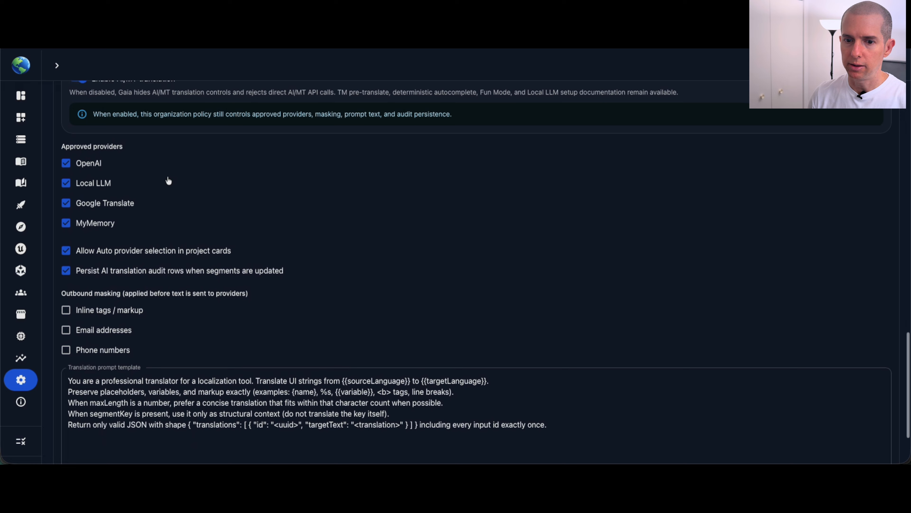
left_click(66, 163)
left_click(66, 179)
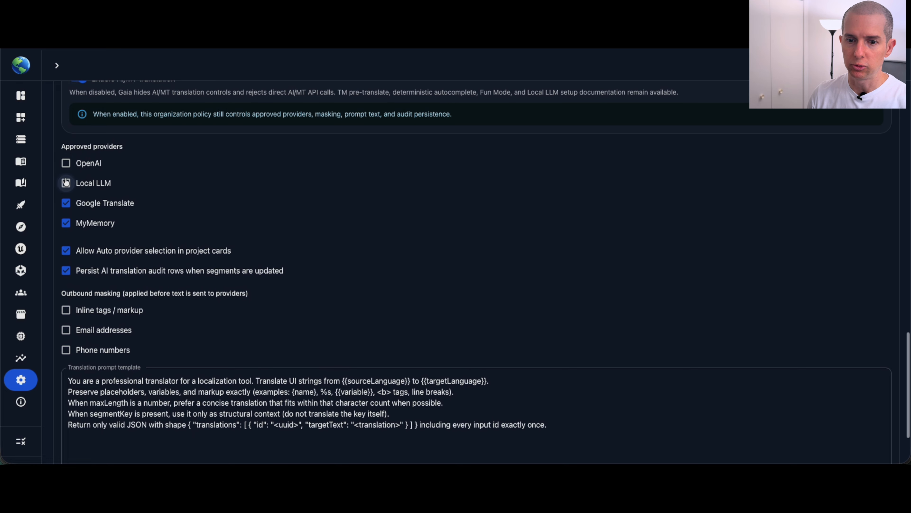
left_click(67, 162)
left_click(67, 185)
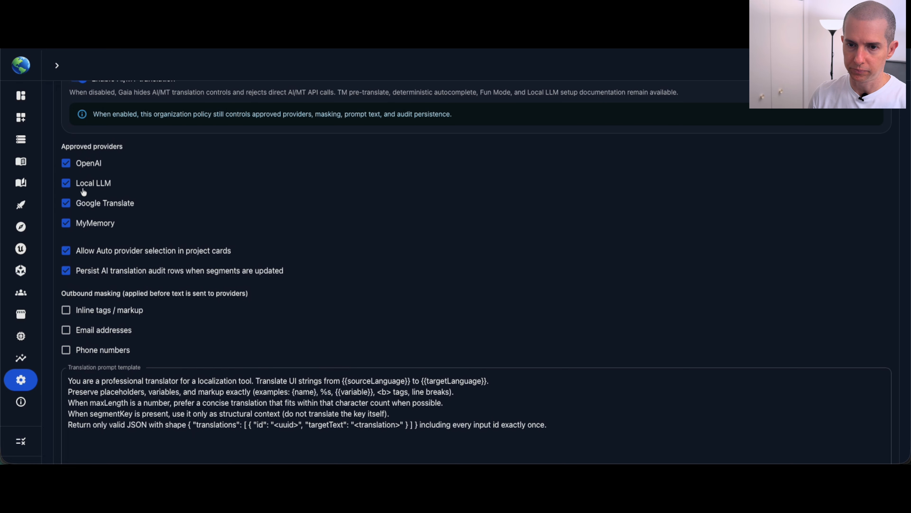
scroll(177, 208, "up", 5)
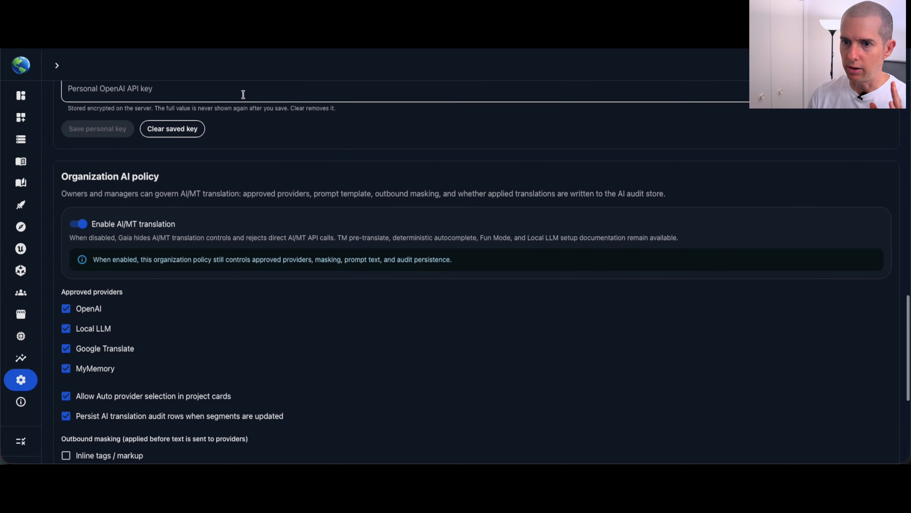
Return to the Adventure setup for The Epik and examine the draft's AI-assisted writing section
left_click(211, 40)
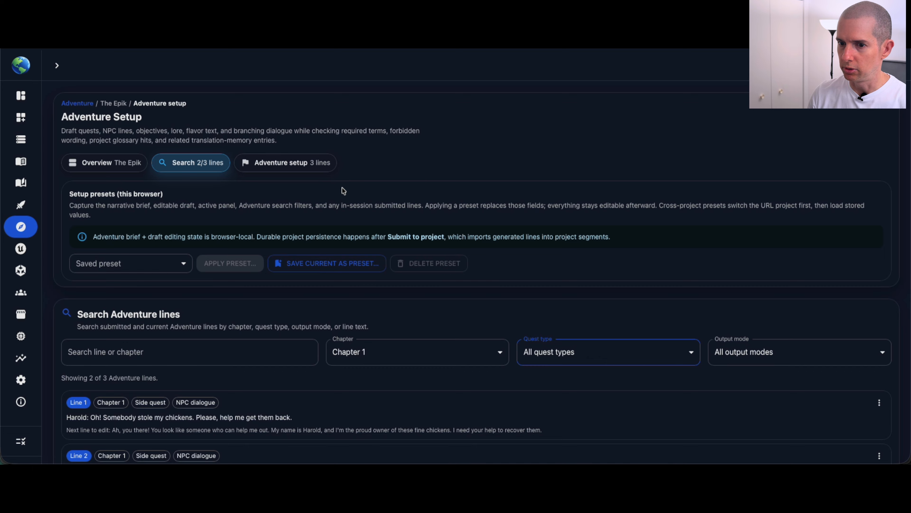
scroll(343, 190, "down", 2)
left_click(285, 112)
scroll(605, 314, "down", 6)
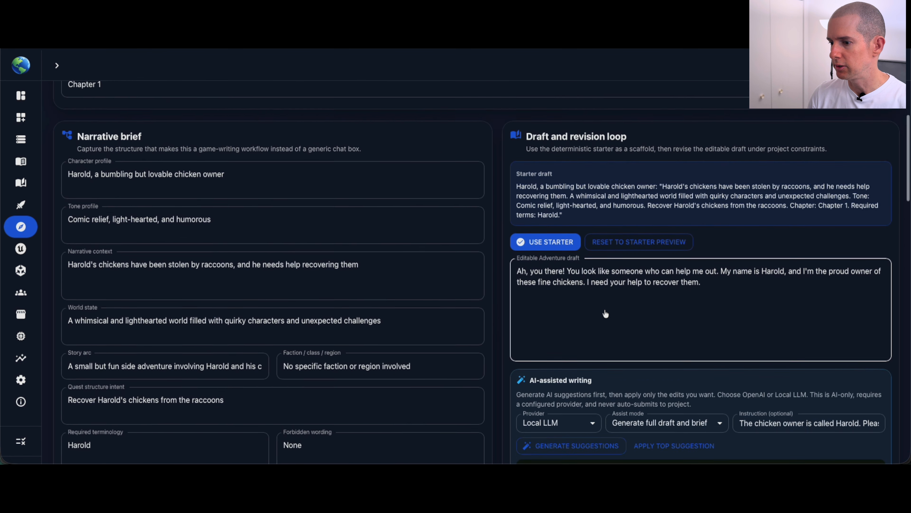
scroll(606, 314, "down", 7)
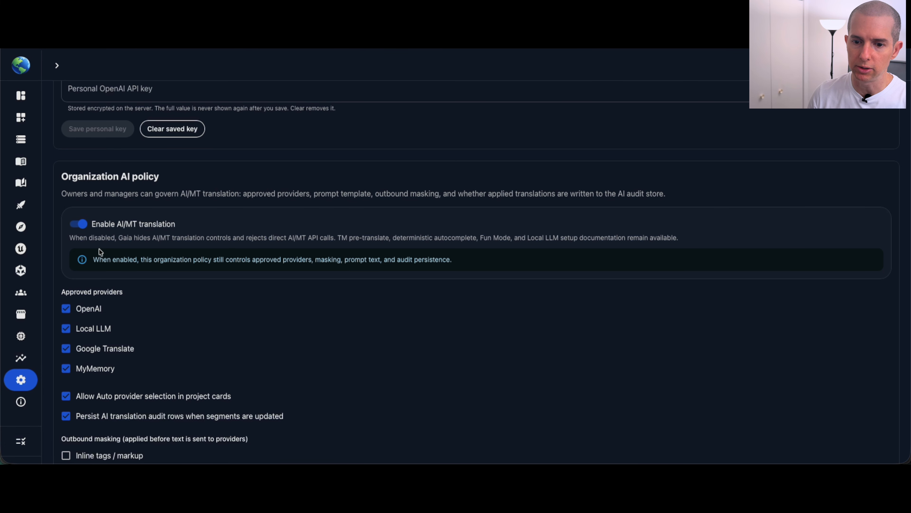
Disable AI/MT translation in the organization AI policy and save the policy
left_click(78, 224)
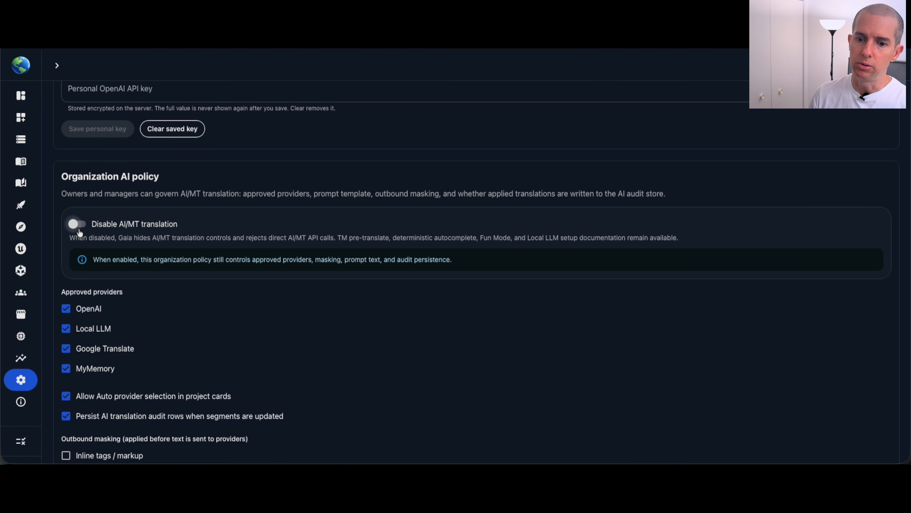
scroll(254, 273, "down", 5)
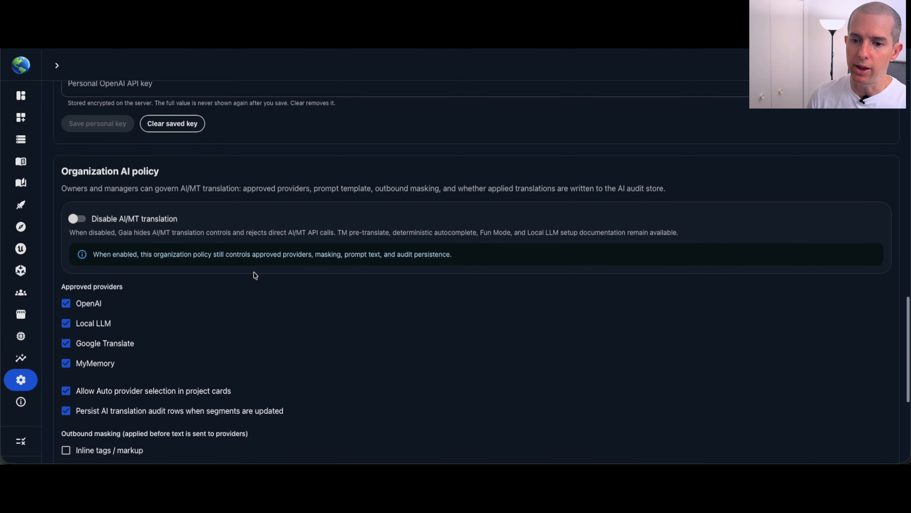
left_click(93, 437)
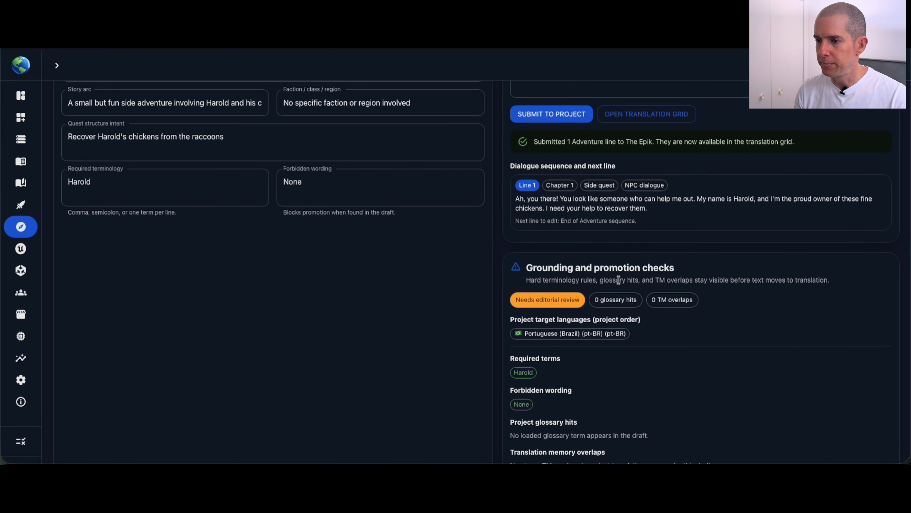
Check the Adventure draft area for AI-assisted writing controls, and go back to the organization AI policy
scroll(620, 282, "up", 6)
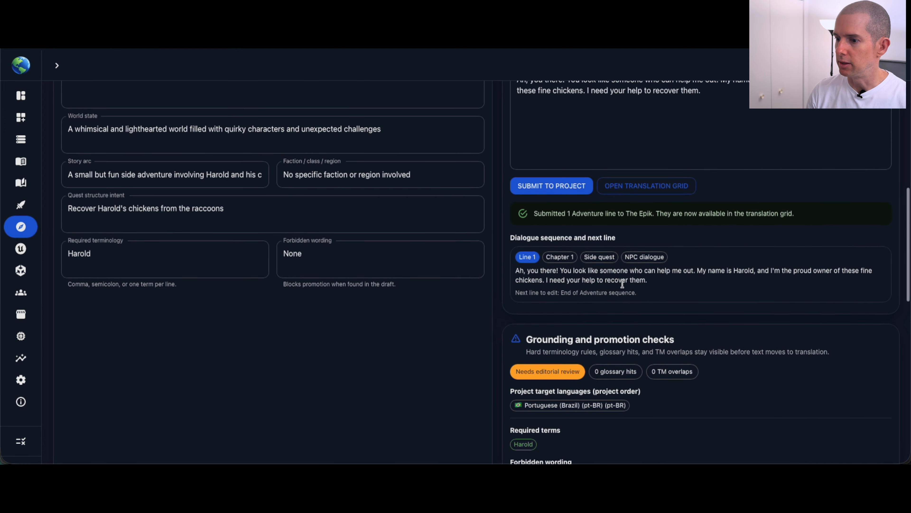
scroll(622, 284, "up", 1)
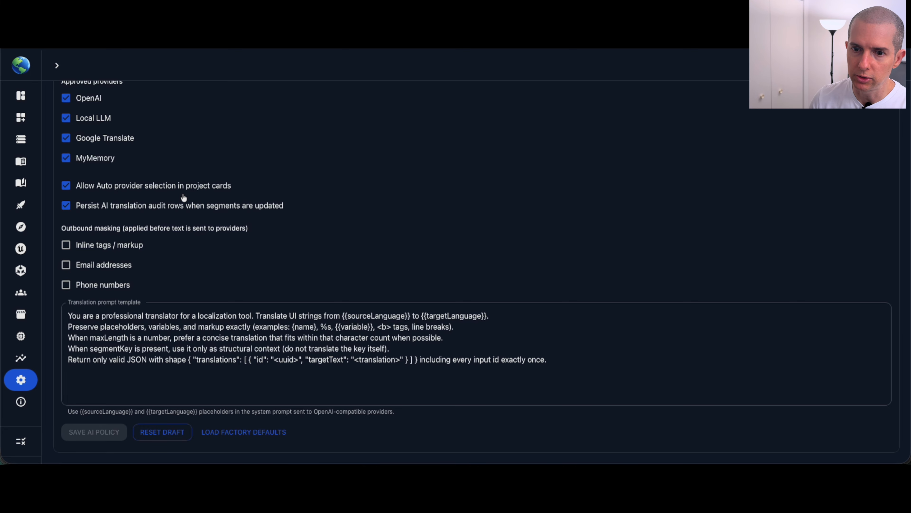
scroll(183, 197, "up", 5)
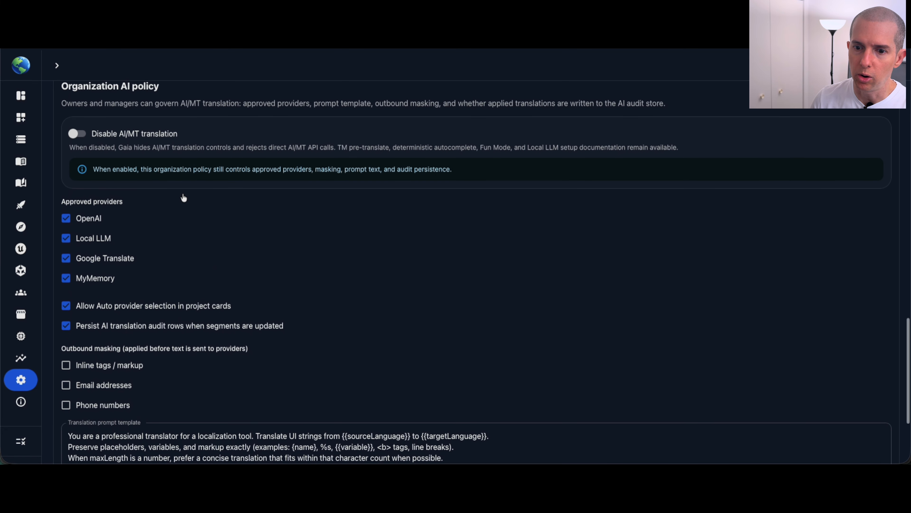